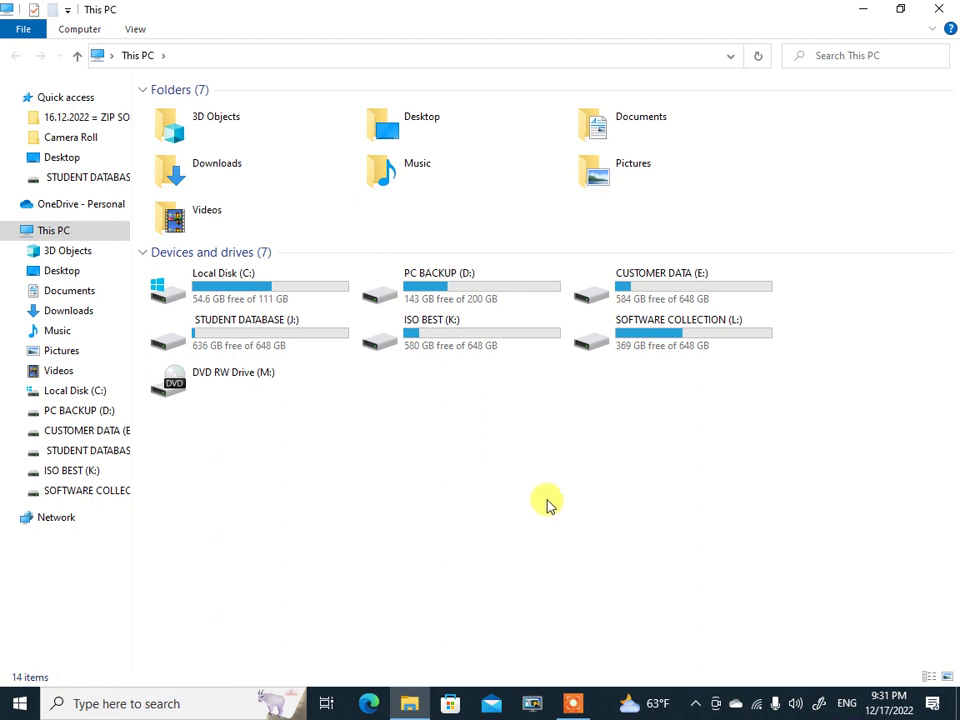
Step: Look inside the SOFTWARE COLLECTION (L:) and PC BACKUP (D:) drives, returning to This PC after each
left_click(673, 330)
double_click(673, 330)
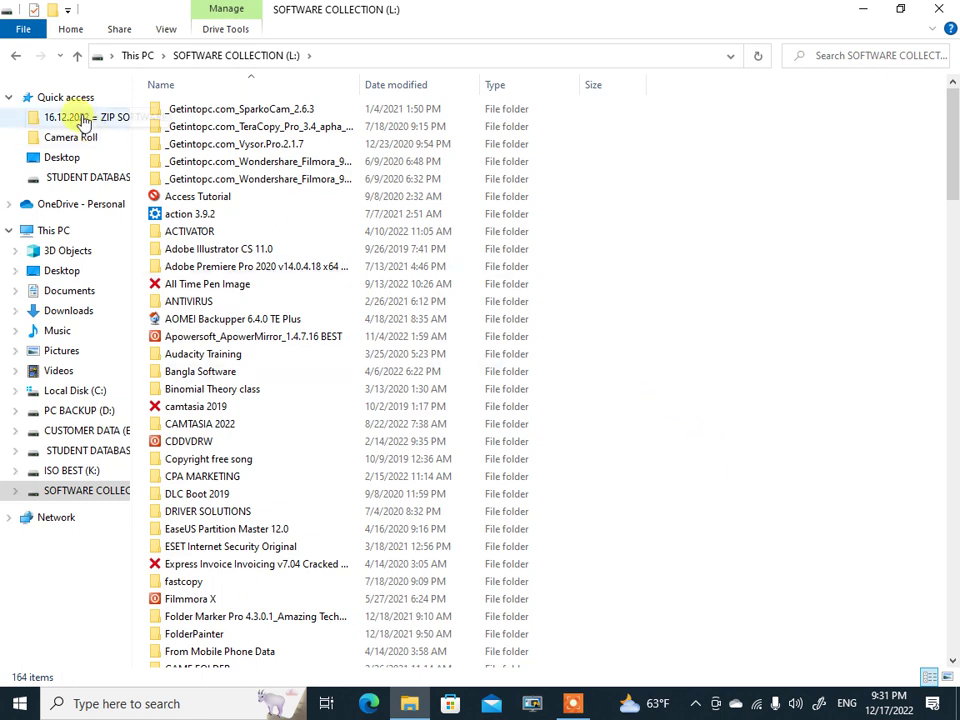
left_click(16, 56)
left_click(366, 432)
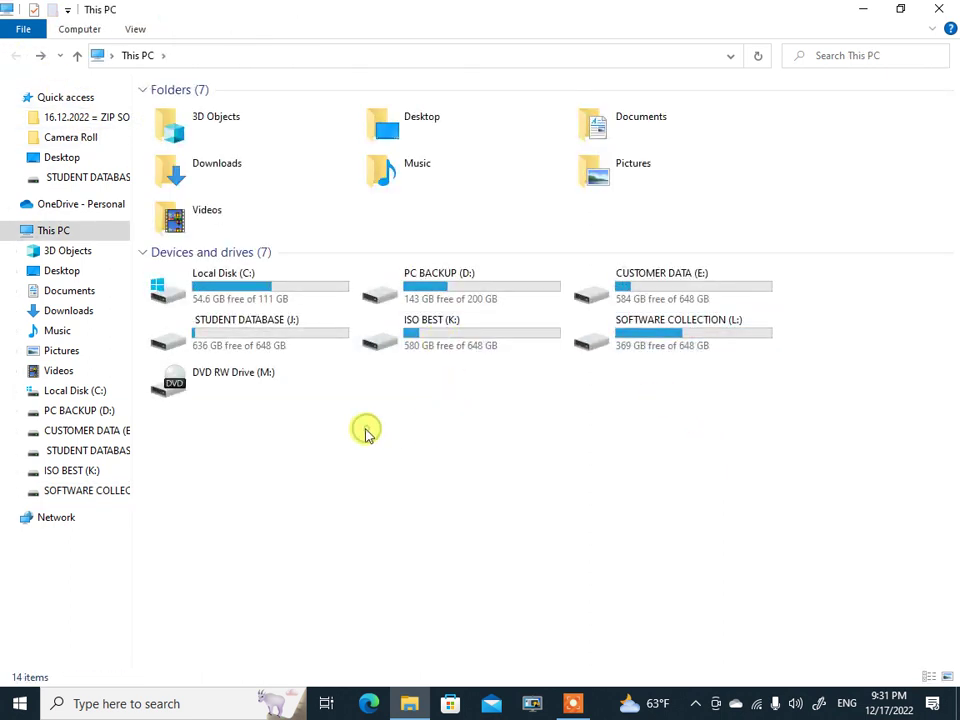
double_click(455, 298)
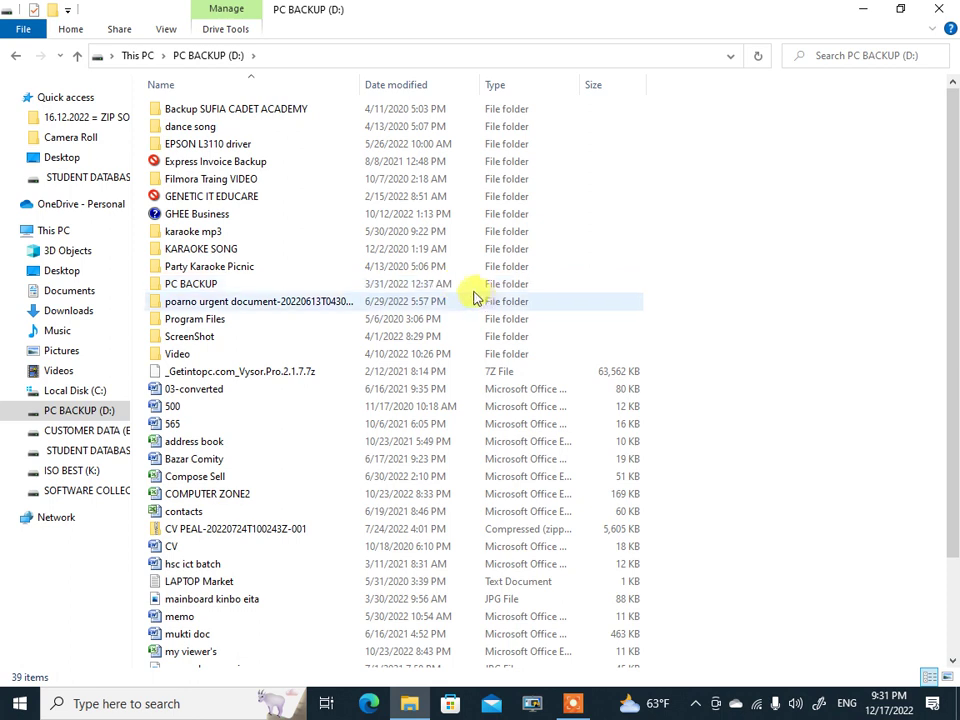
left_click(15, 55)
Step: Open the CUSTOMER DATA (E:) drive and look through its complete list of folders and files
left_click(668, 280)
double_click(670, 281)
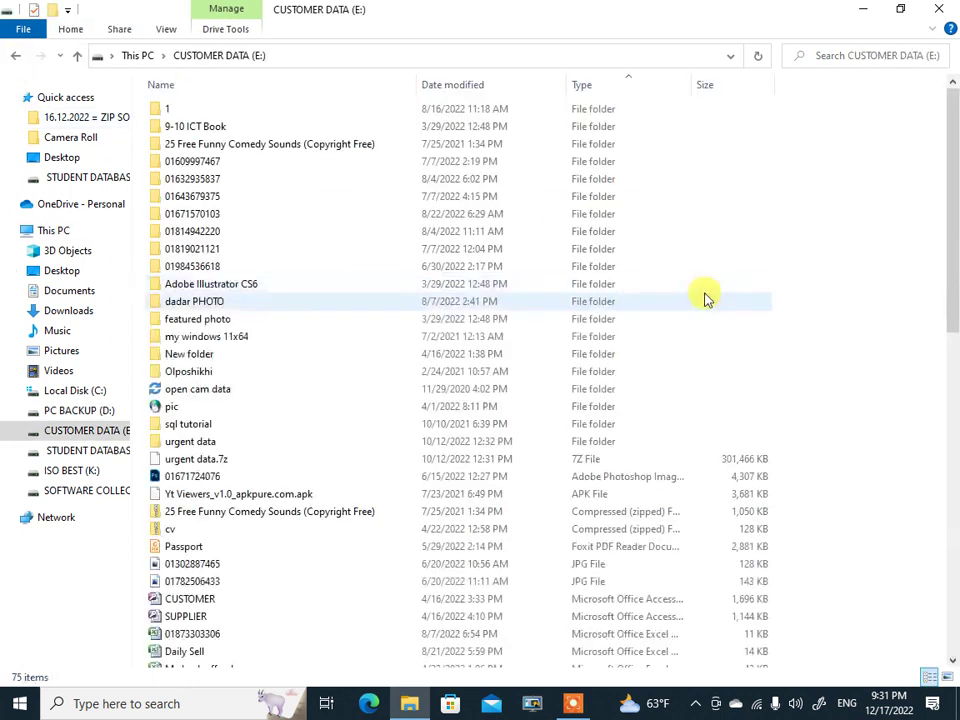
scroll(355, 250, "down", 1)
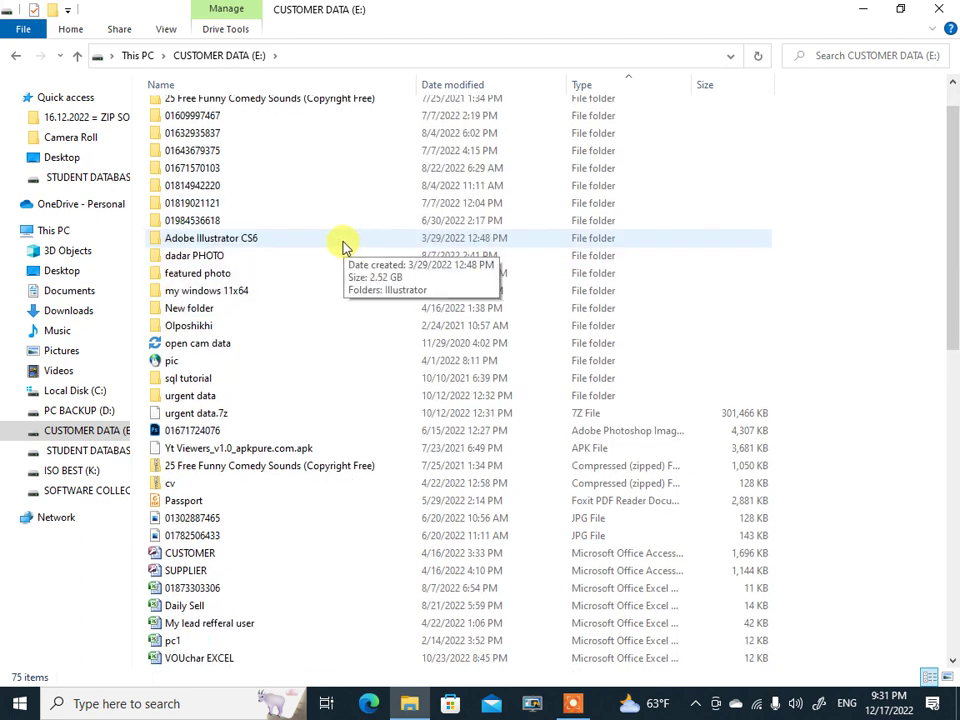
scroll(342, 245, "up", 1)
scroll(342, 245, "down", 6)
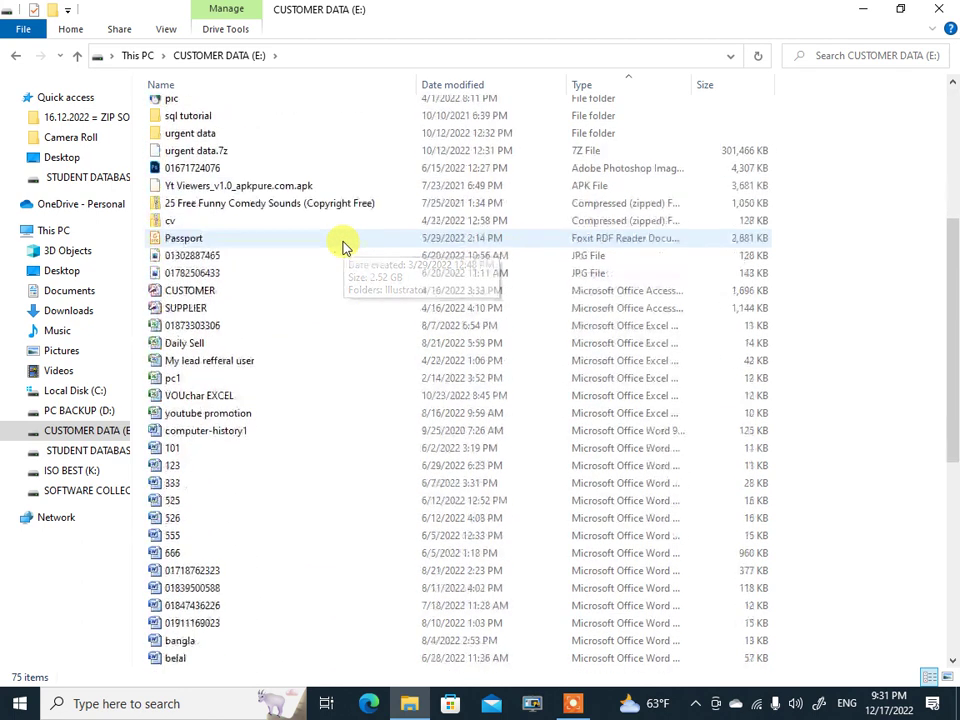
scroll(342, 245, "down", 7)
scroll(342, 245, "up", 13)
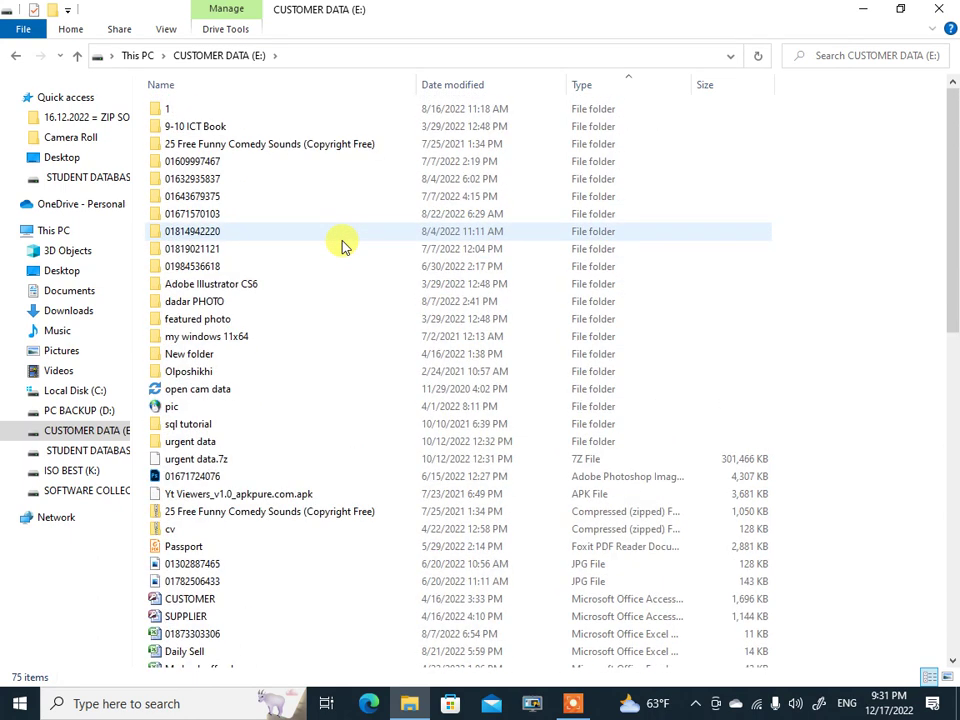
scroll(342, 245, "down", 14)
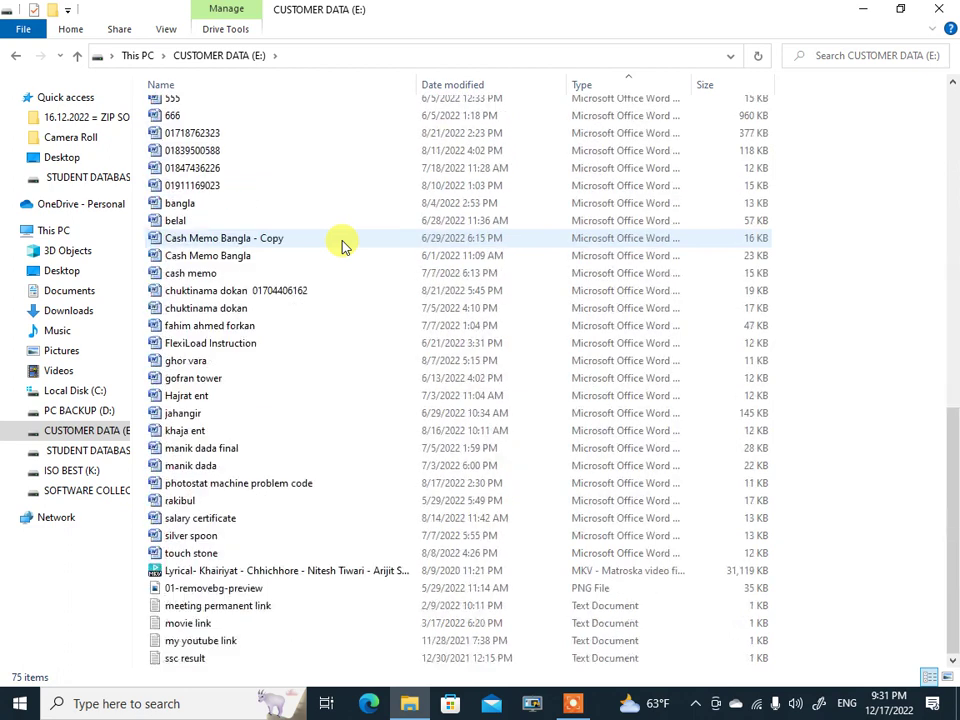
scroll(342, 245, "up", 14)
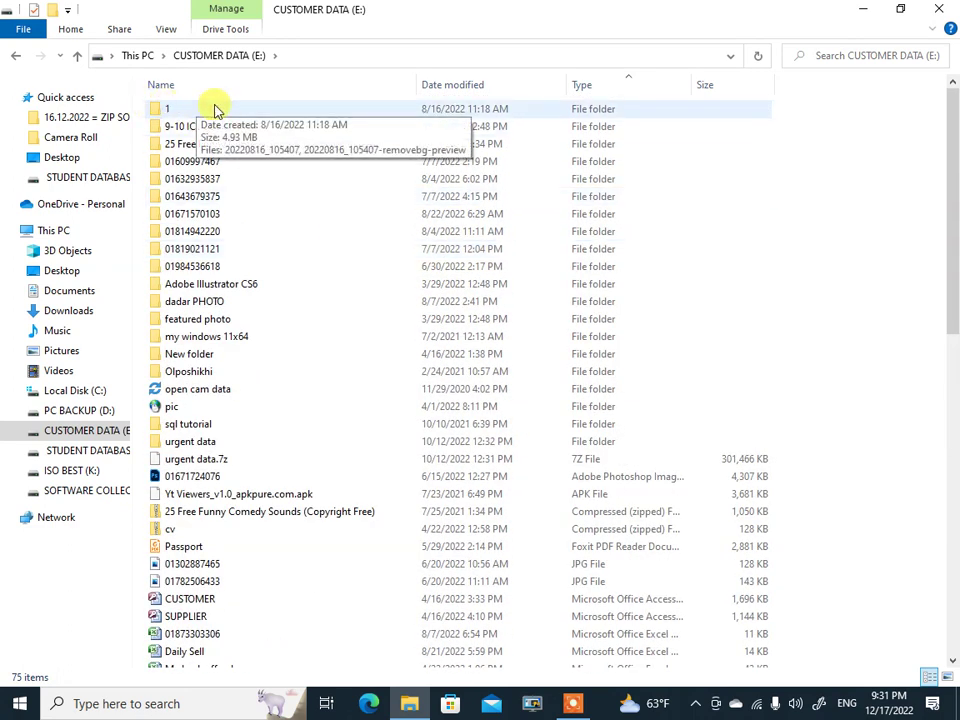
Step: Look inside the folder named 1 and return to the CUSTOMER DATA (E:) drive
double_click(182, 112)
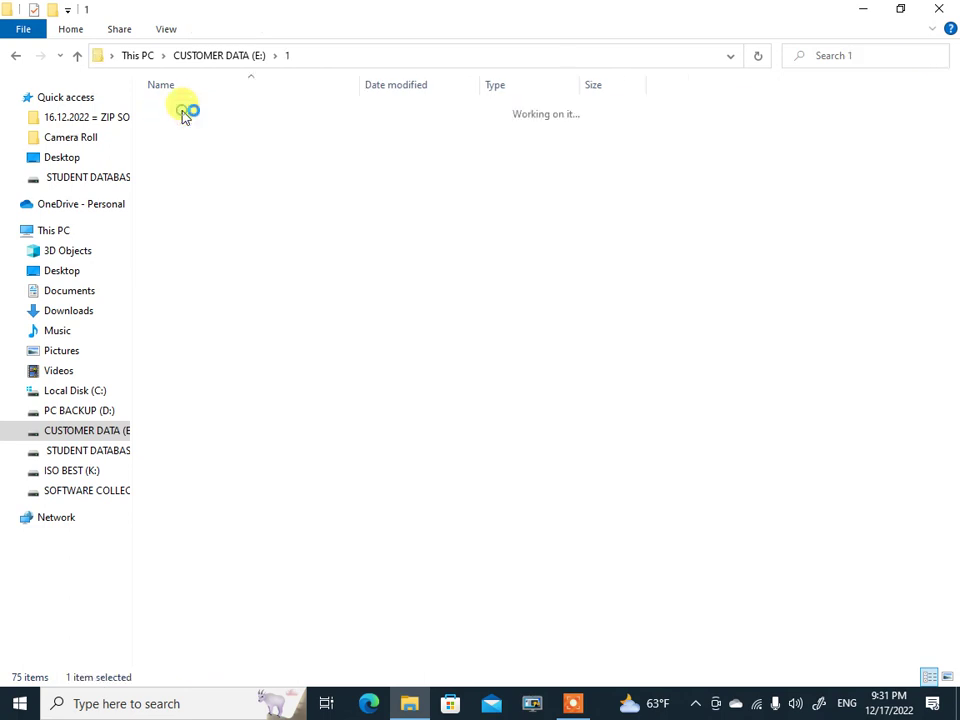
left_click(16, 57)
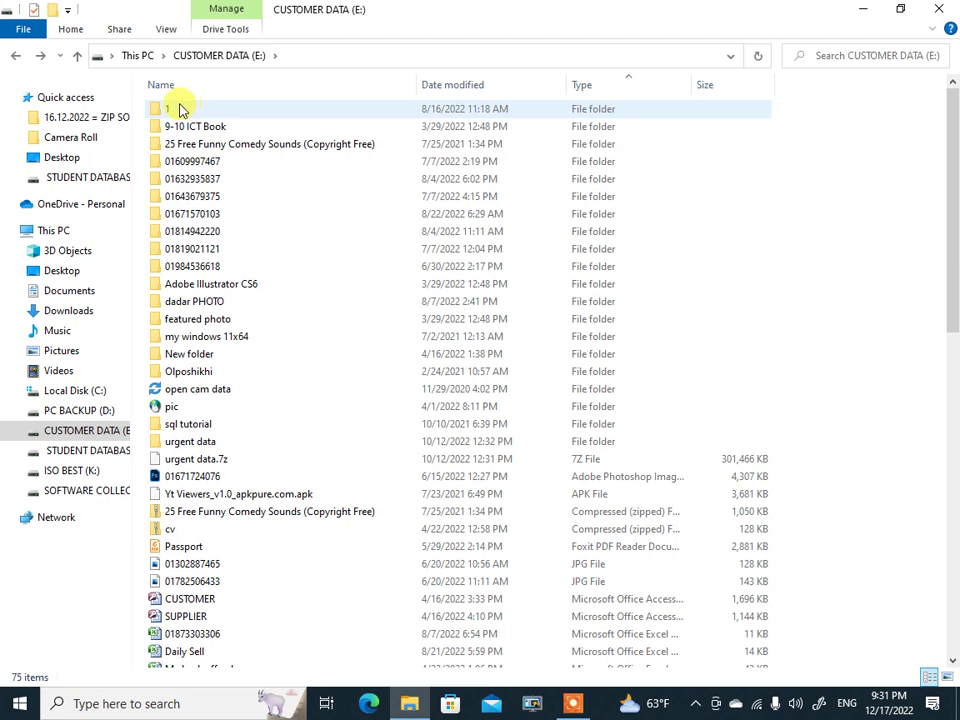
mouse_move(330, 117)
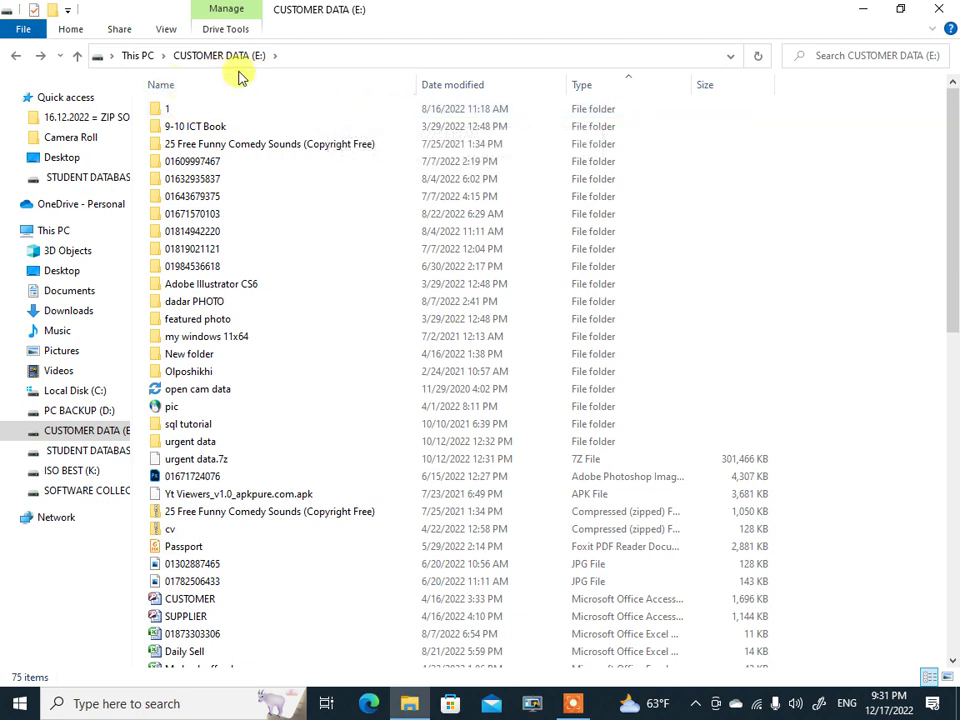
Step: Hide folder 1 through its properties, with Read-only cleared and Hidden enabled, applying the changes to this folder only
left_click(190, 110)
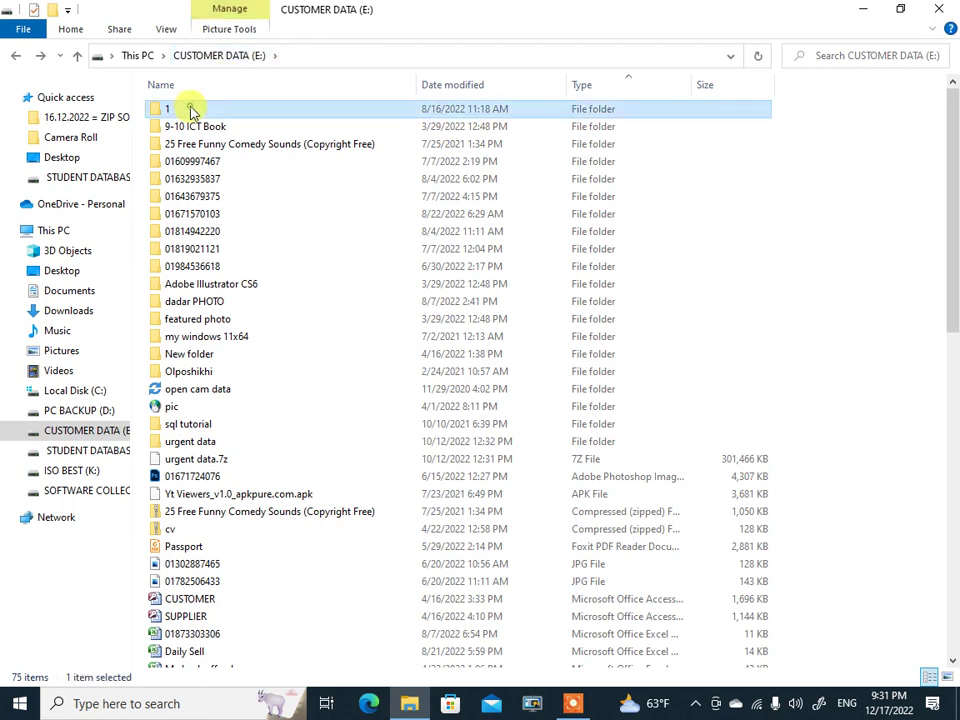
right_click(190, 110)
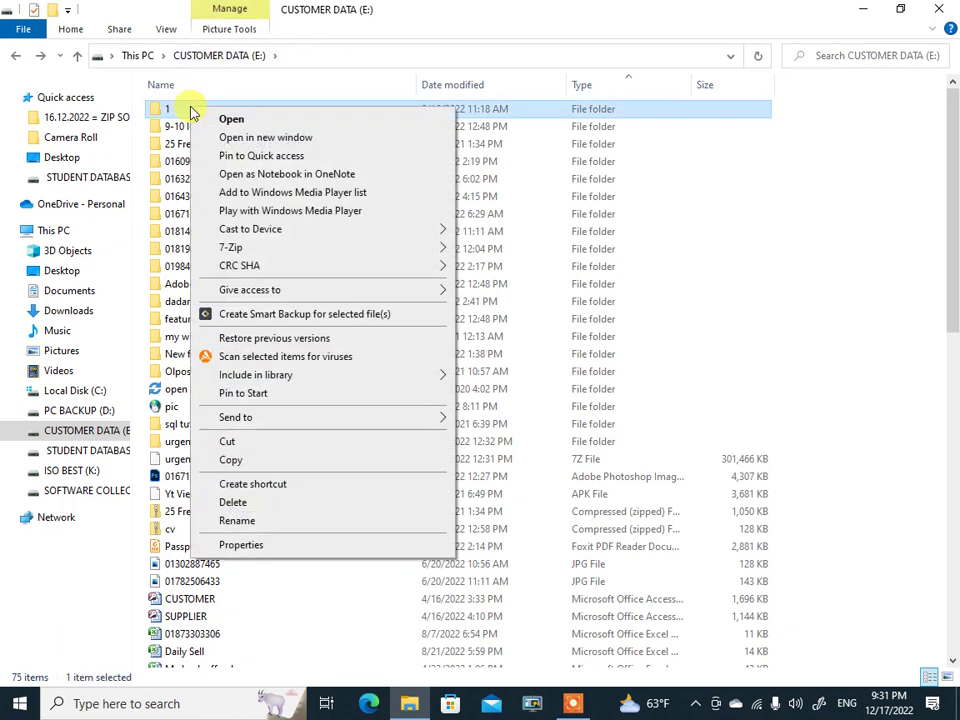
left_click(243, 545)
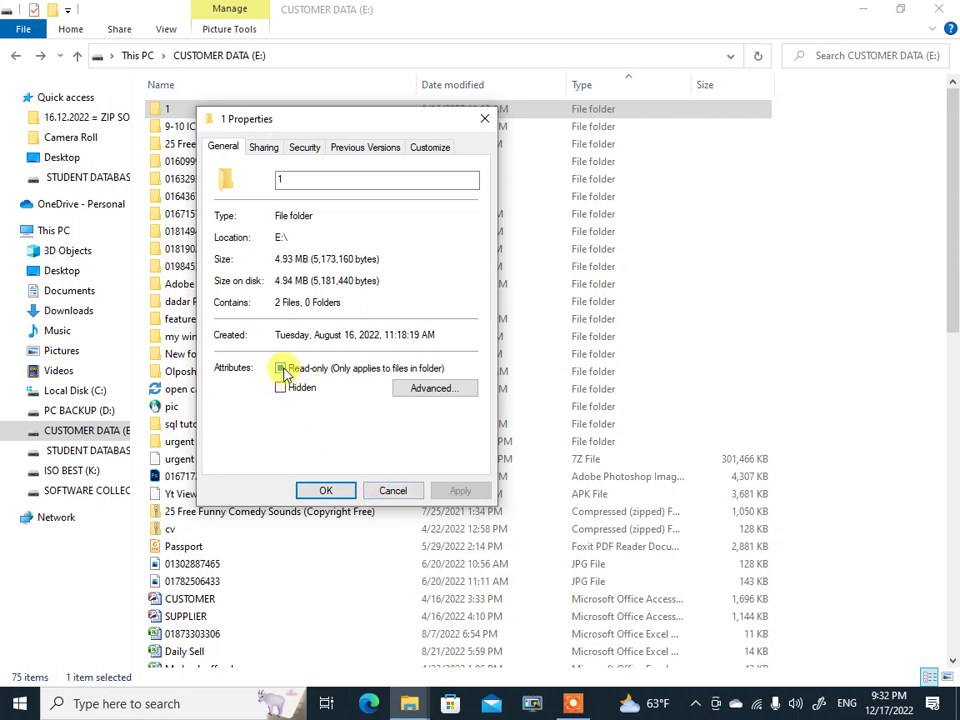
left_click(281, 368)
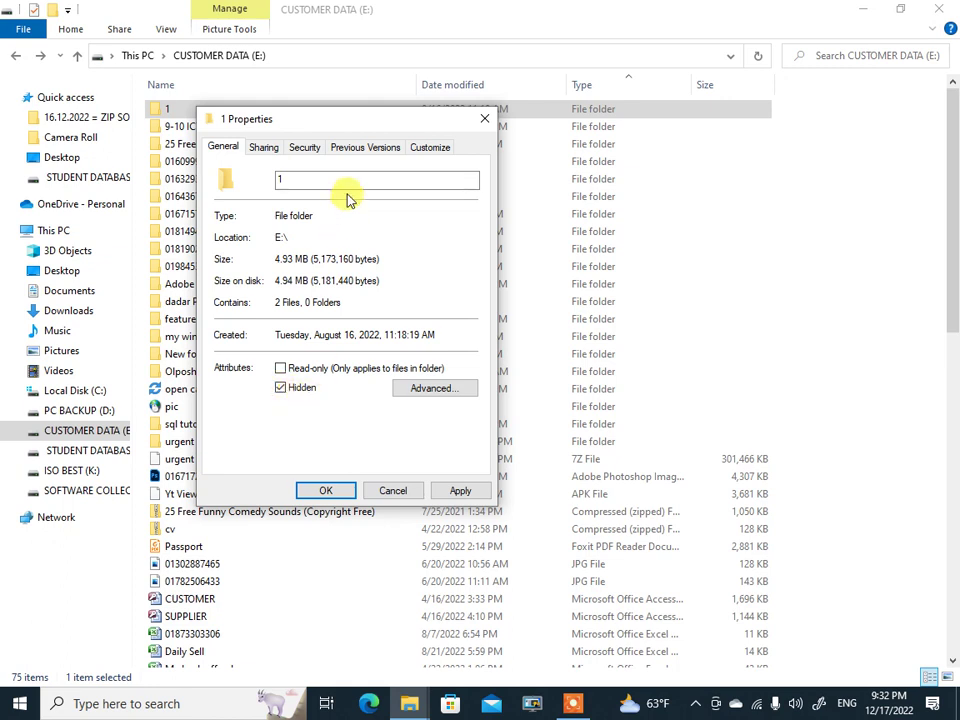
left_click_drag(345, 122, 568, 60)
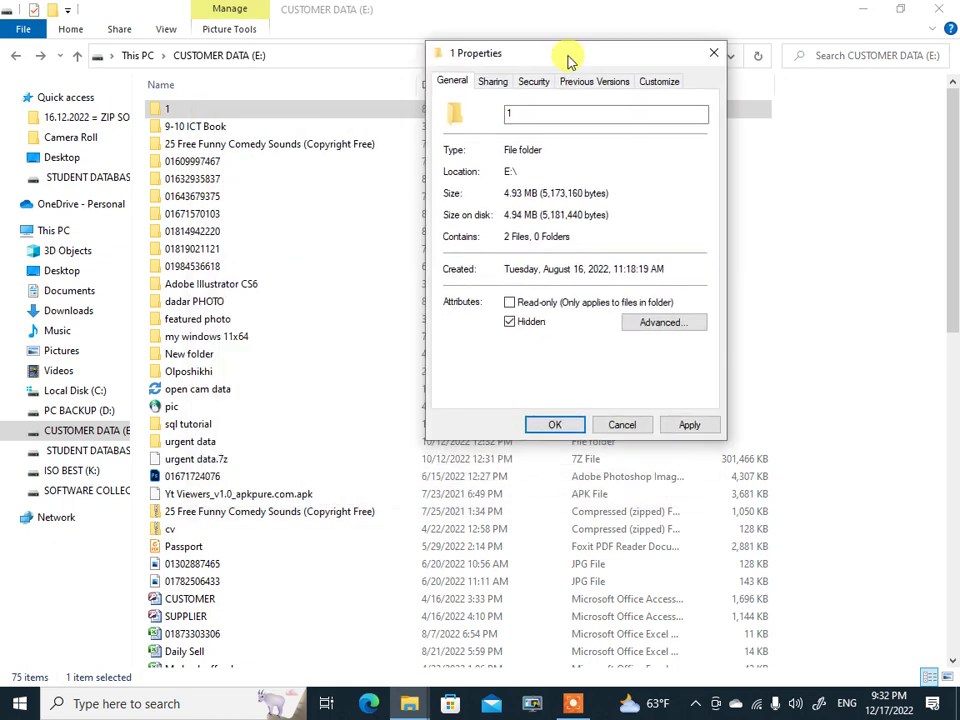
left_click(688, 425)
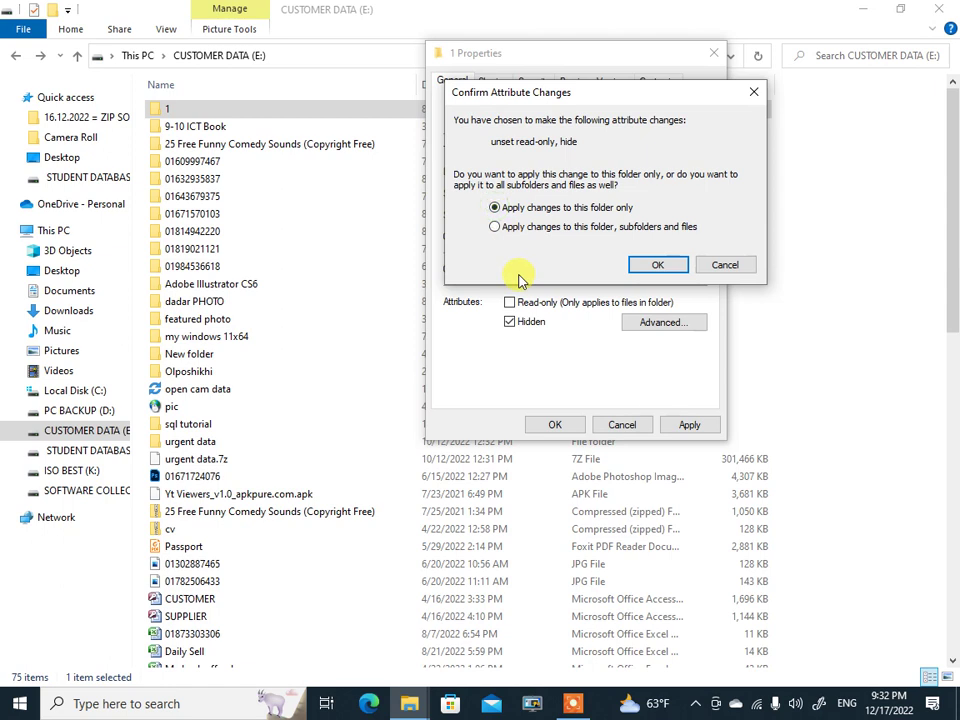
left_click(657, 266)
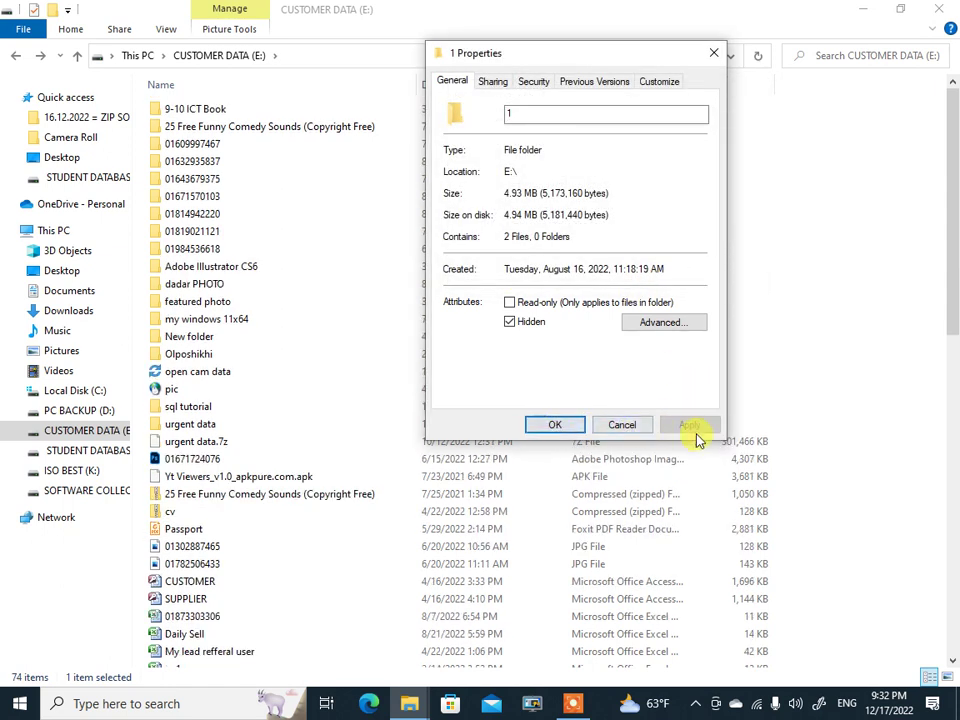
left_click(570, 425)
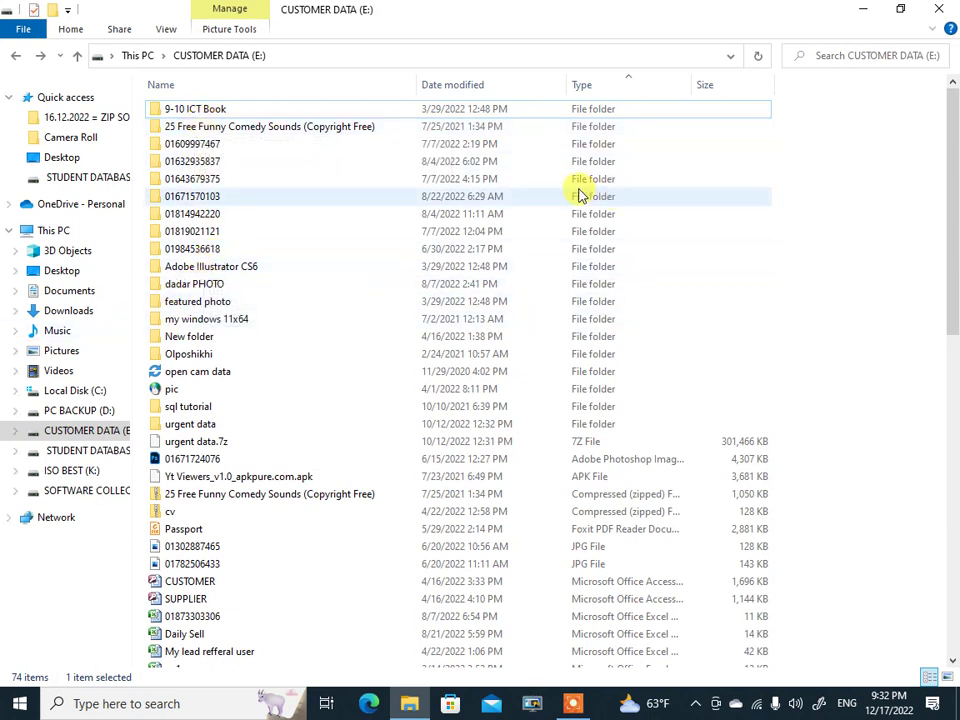
Step: Check the entire CUSTOMER DATA (E:) listing for folder 1
scroll(666, 366, "down", 5)
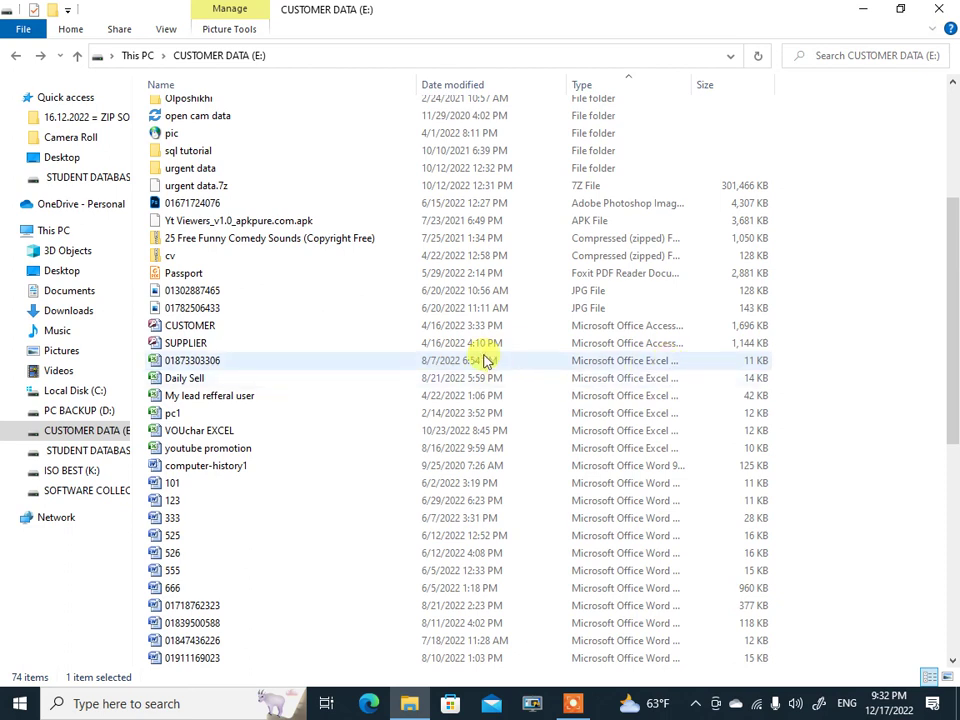
scroll(341, 337, "down", 8)
scroll(339, 337, "down", 1)
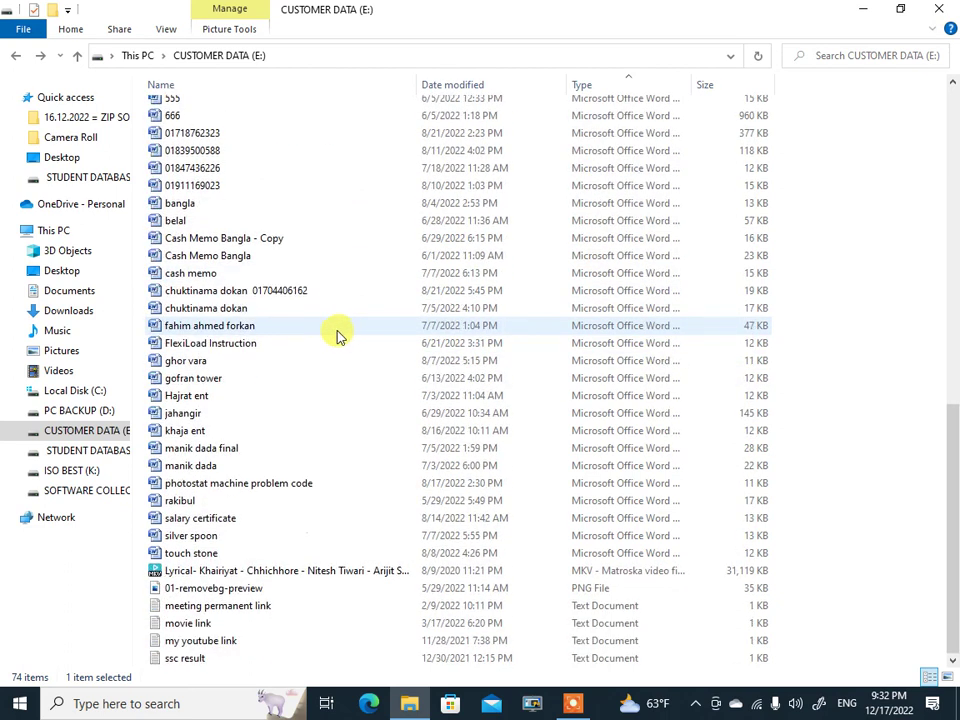
scroll(337, 337, "up", 15)
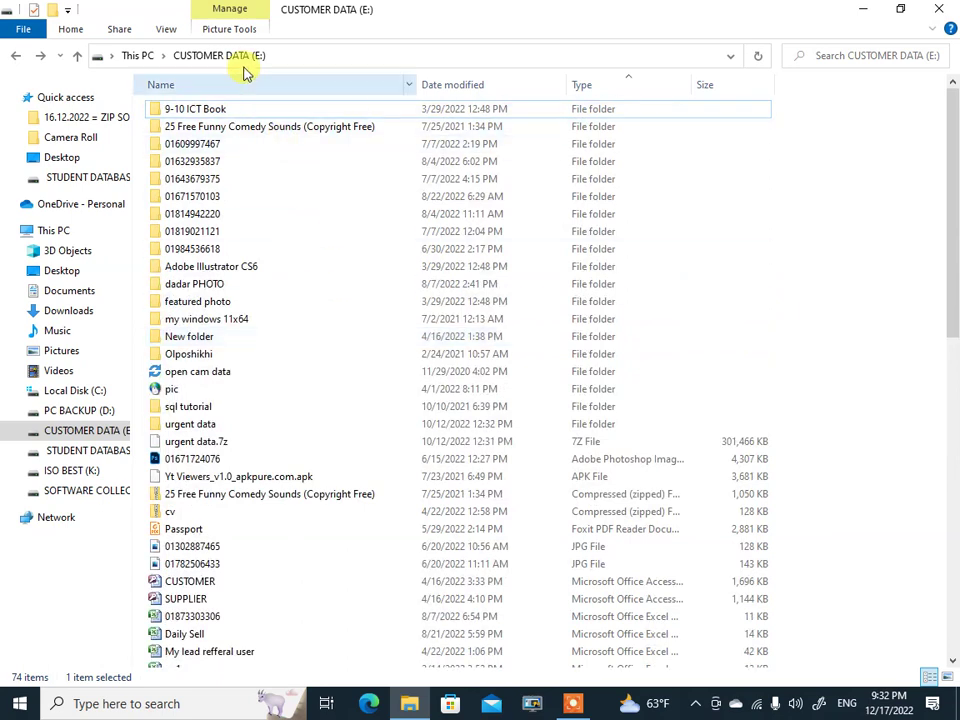
scroll(345, 282, "down", 5)
scroll(345, 282, "down", 9)
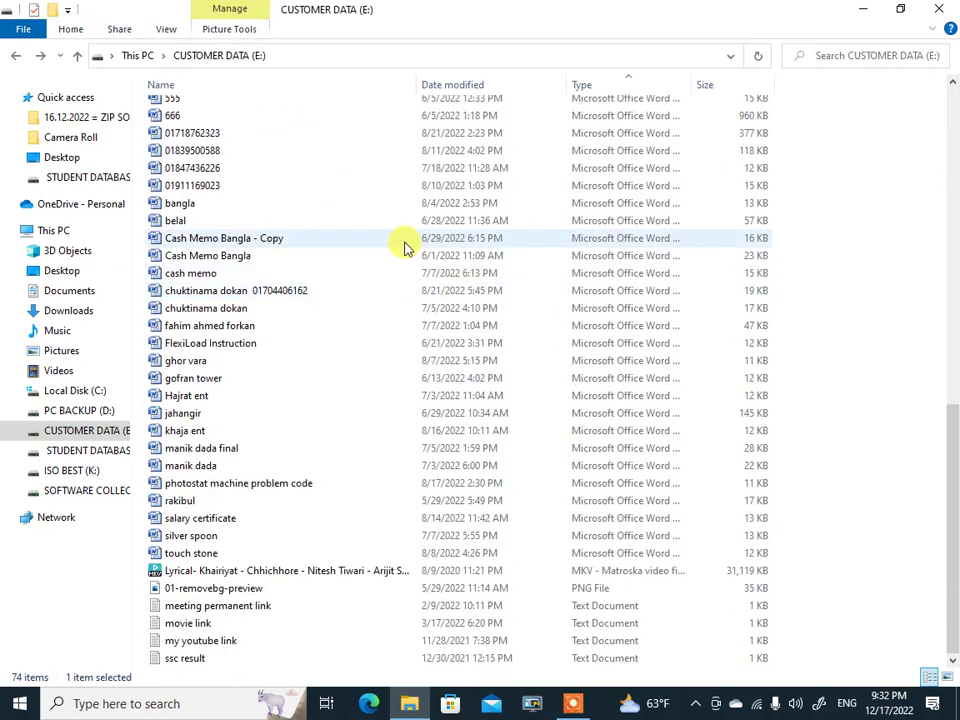
Step: Look over the individual document, spreadsheet, video and text files on the E: drive
left_click(167, 571)
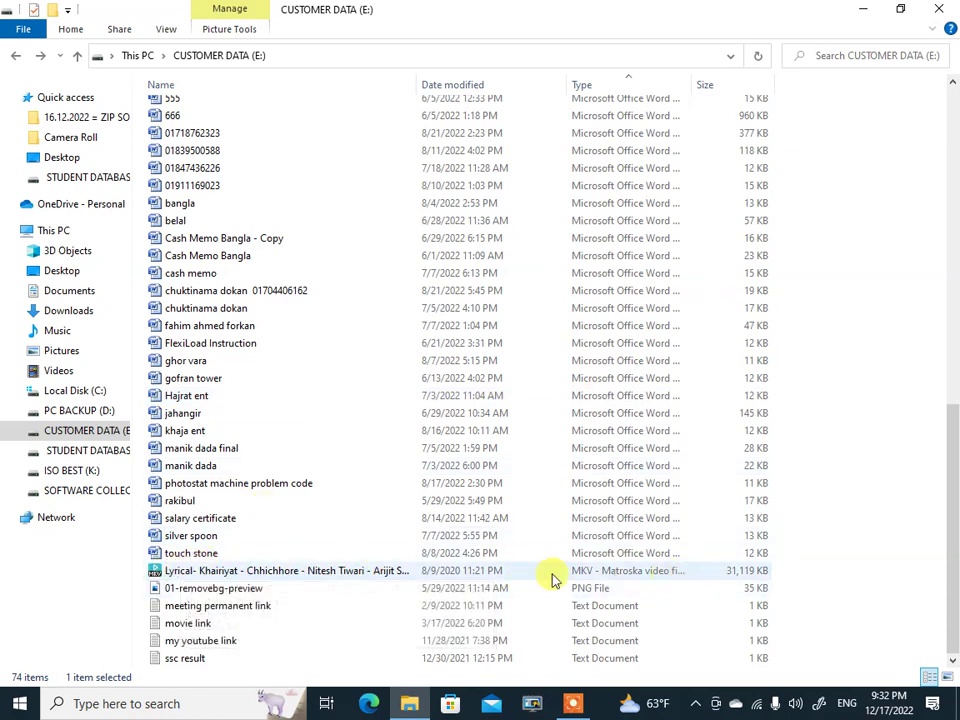
scroll(274, 587, "up", 14)
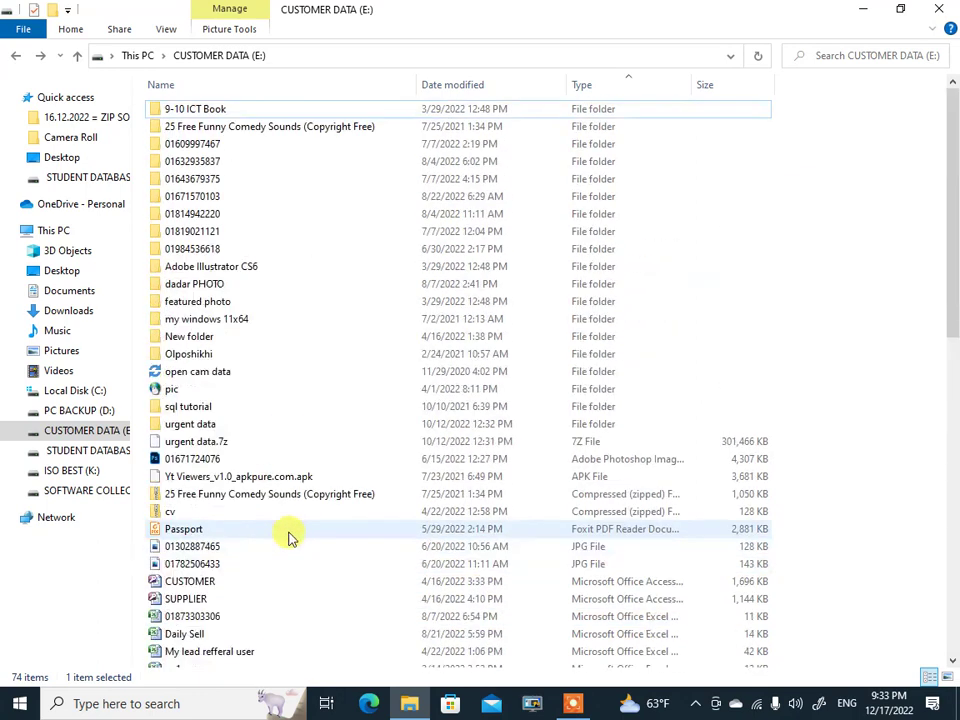
scroll(288, 538, "down", 14)
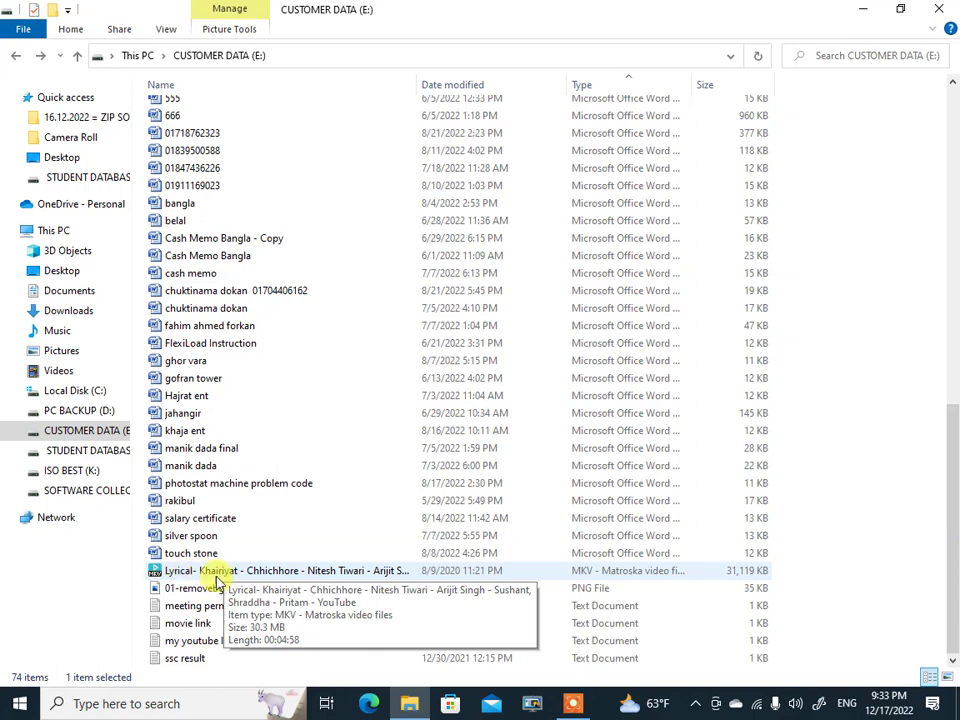
left_click(190, 447)
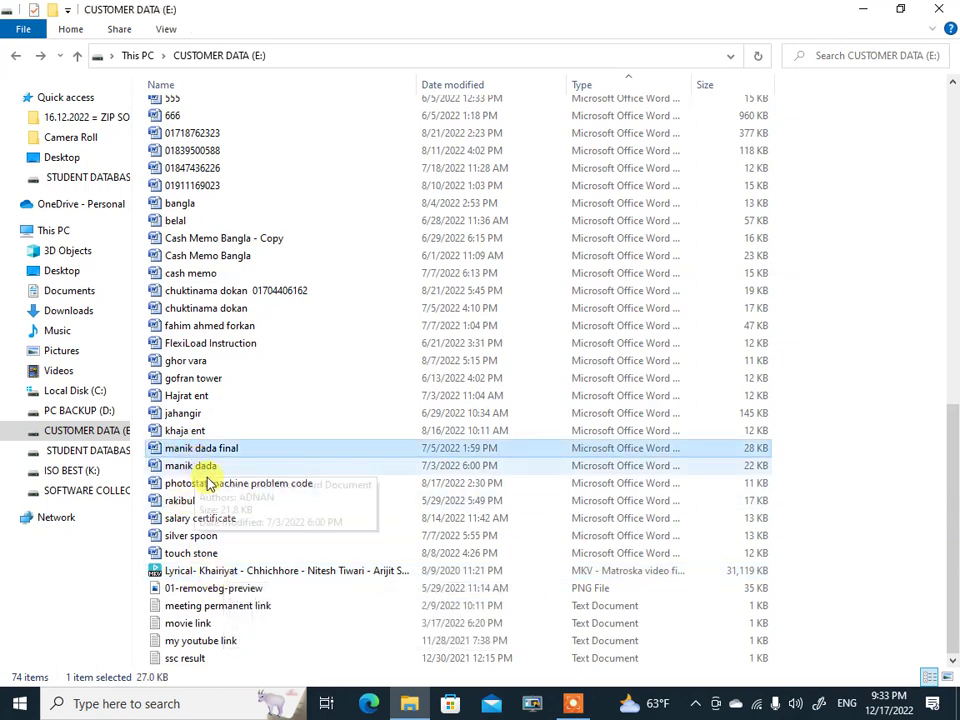
left_click(270, 590)
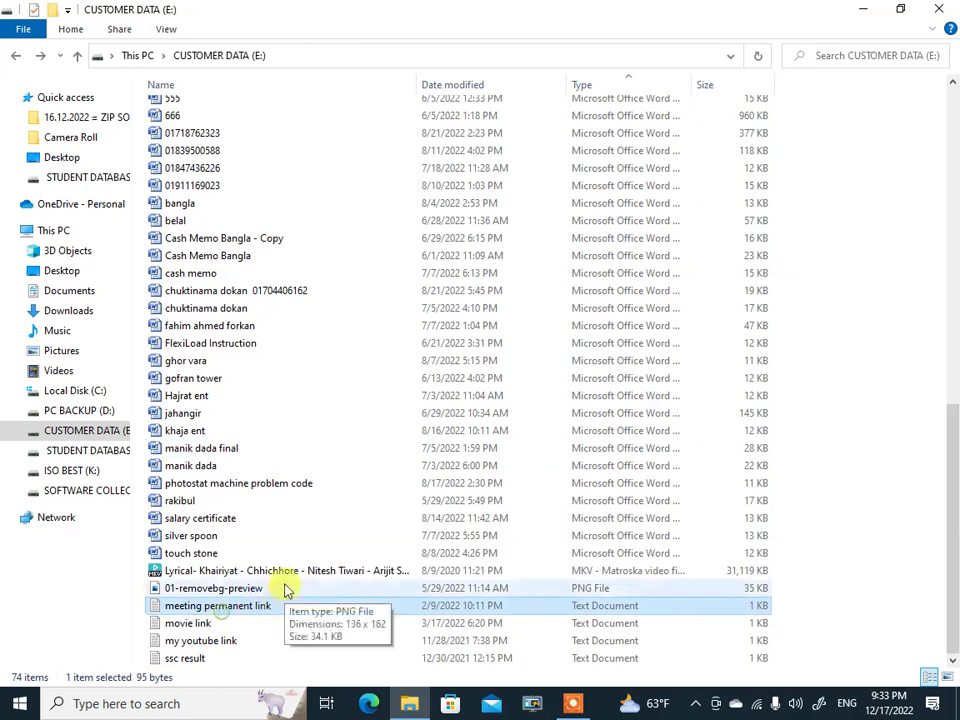
scroll(280, 588, "up", 5)
left_click(187, 158)
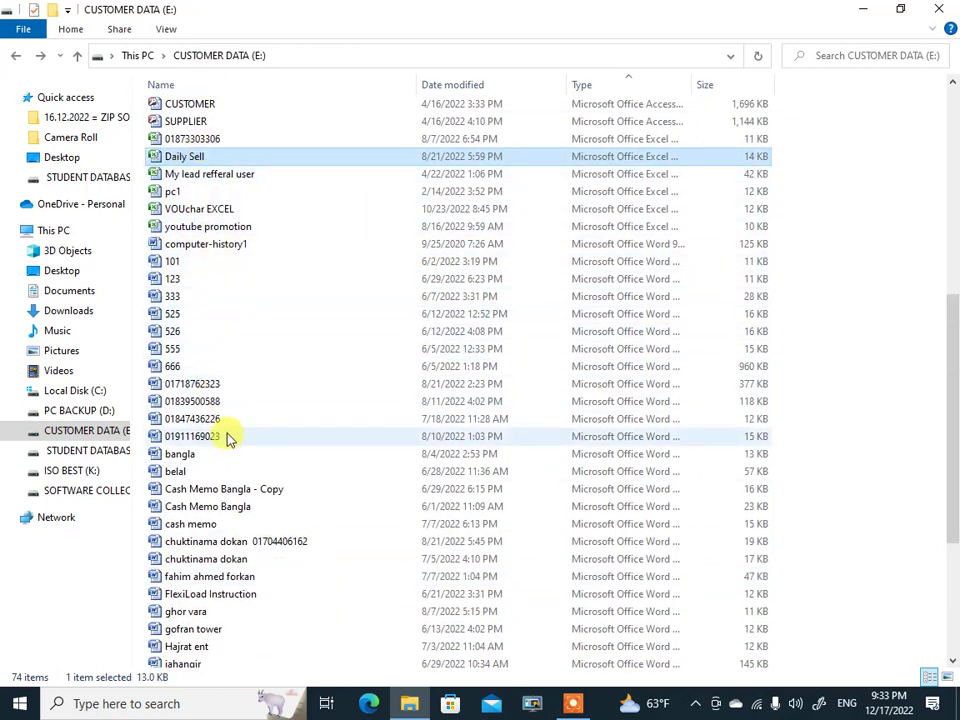
scroll(250, 428, "up", 7)
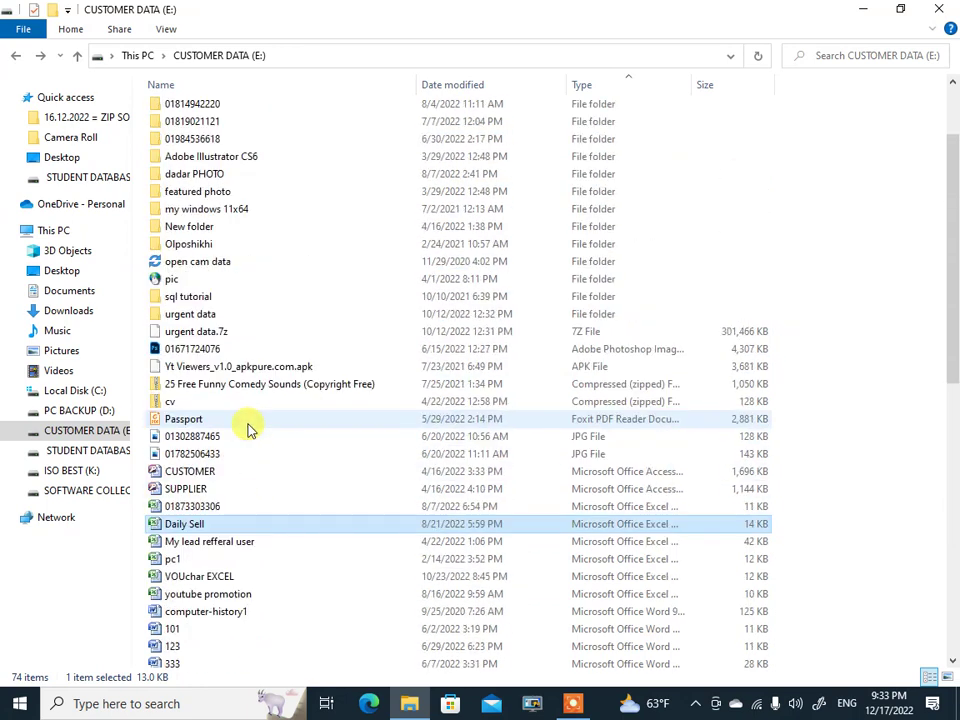
scroll(248, 425, "down", 12)
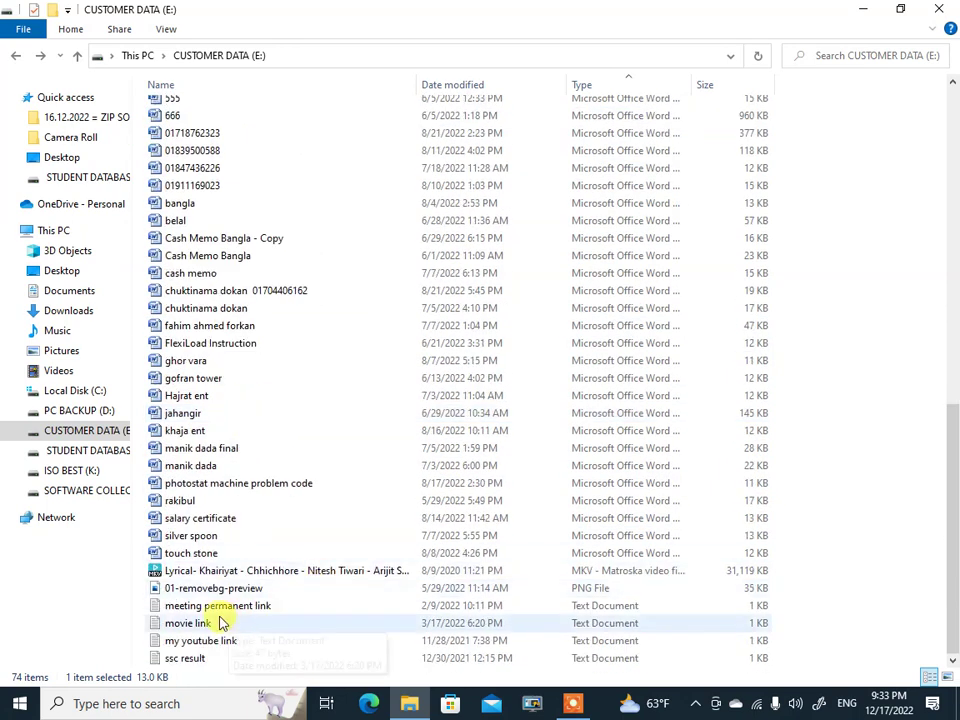
Step: Hide the "Lyrical- Khairiyat" MKV video by enabling Hidden in its properties and applying the change
left_click(255, 571)
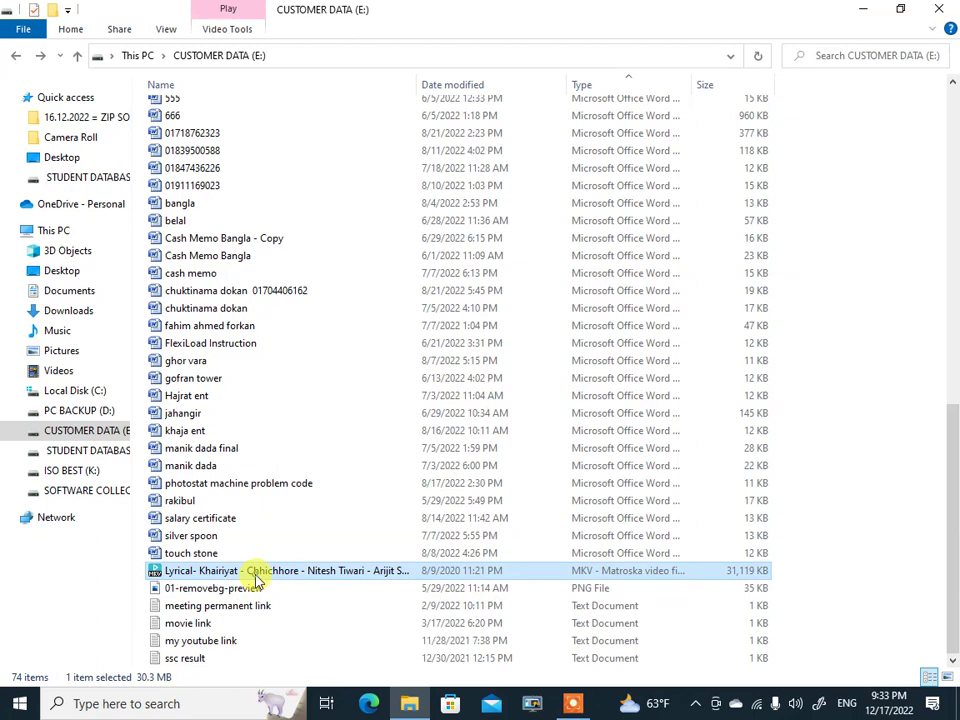
right_click(265, 572)
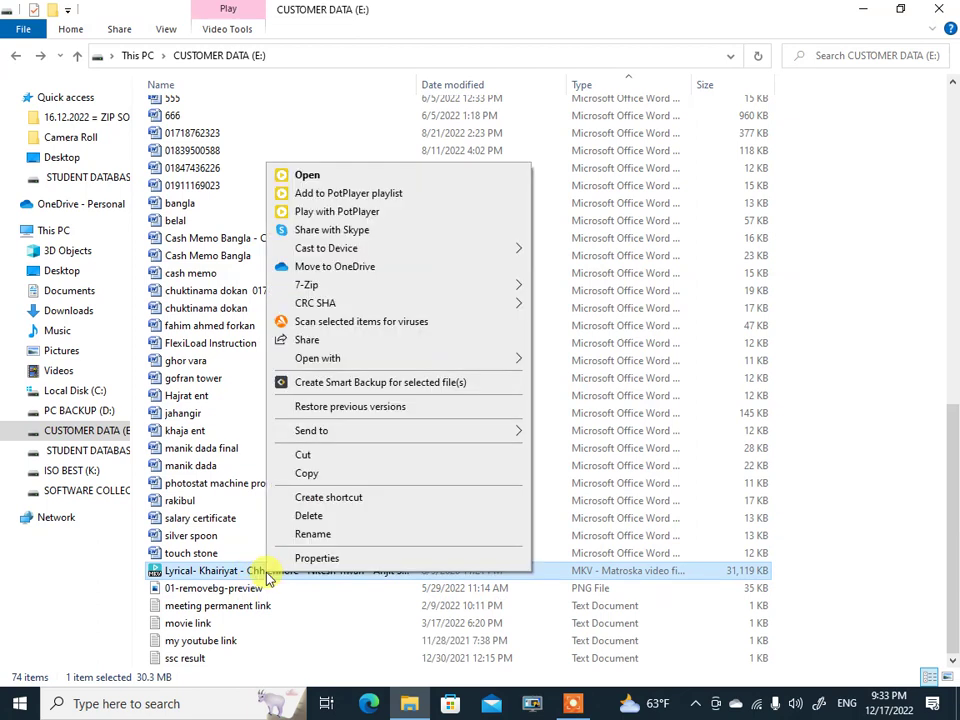
left_click(316, 559)
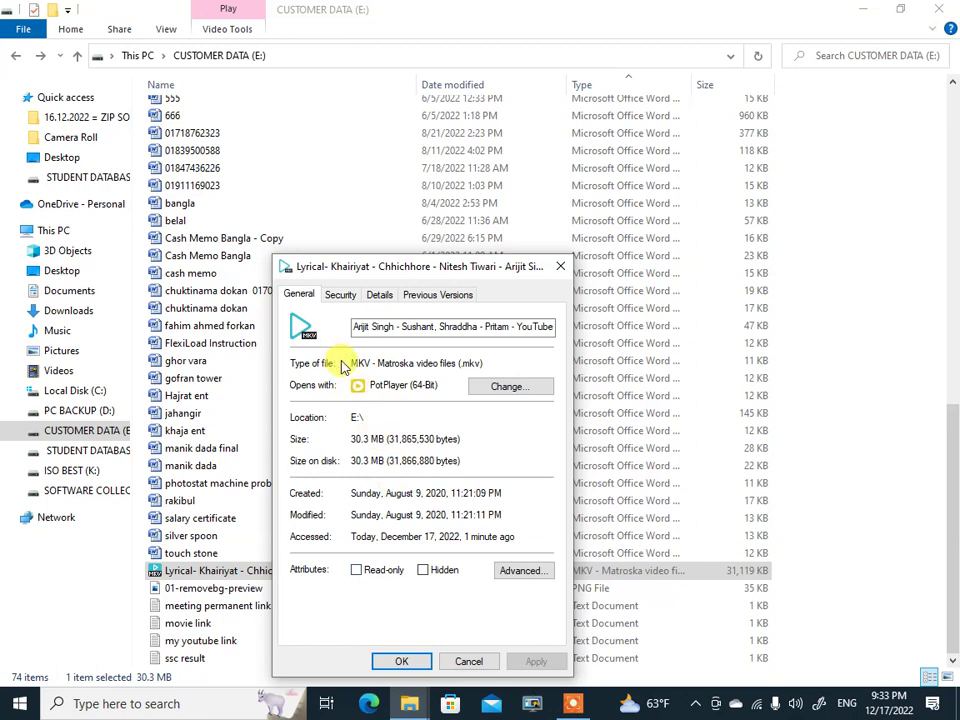
left_click(425, 570)
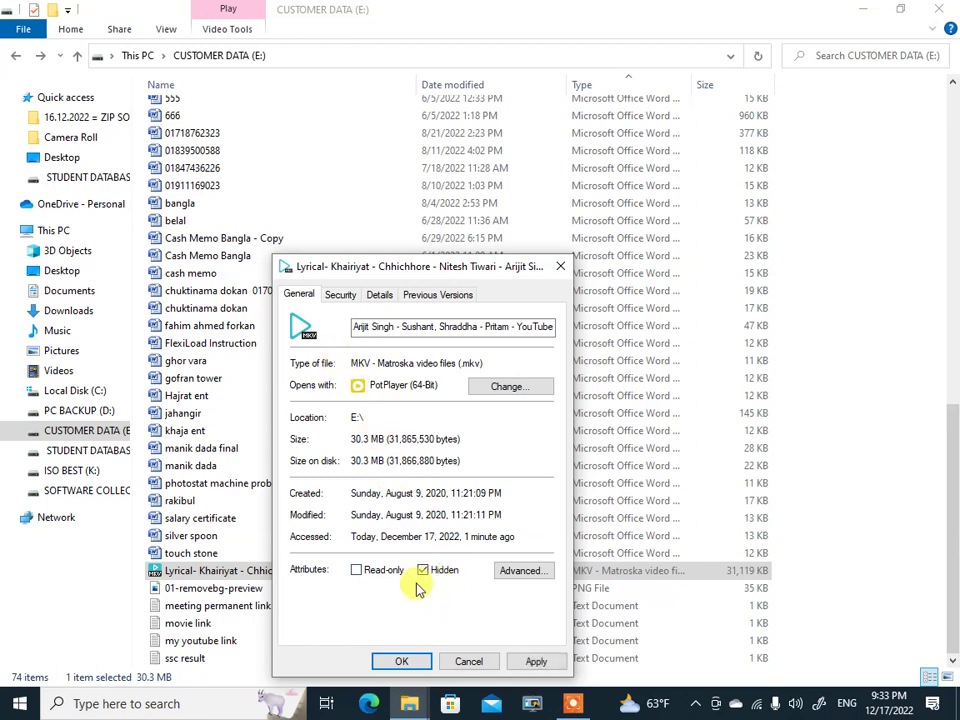
left_click(536, 662)
left_click(401, 662)
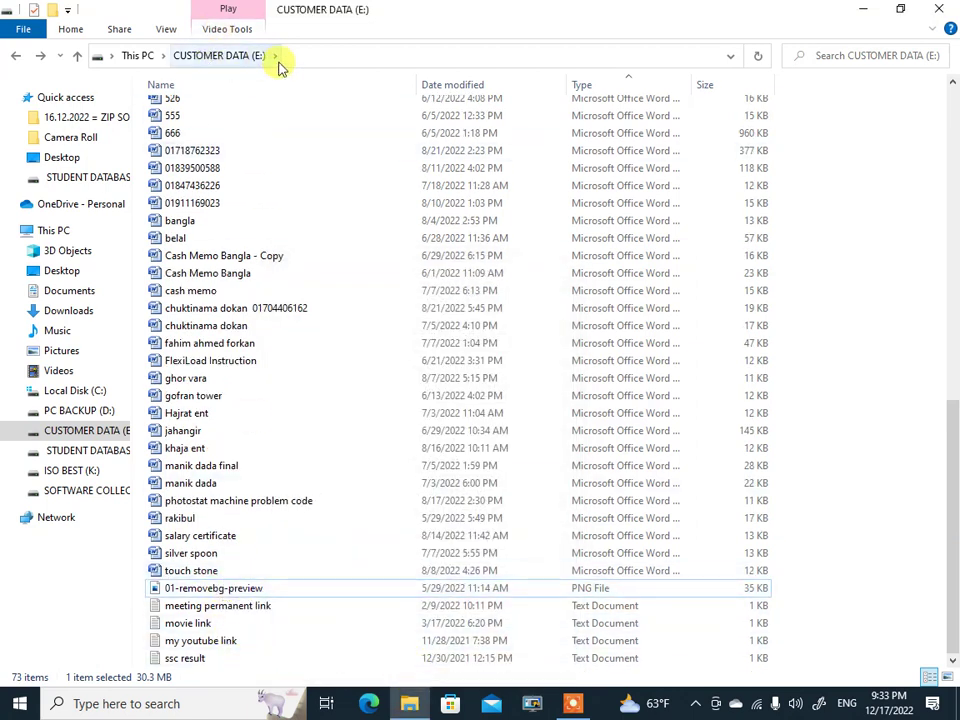
Step: Turn on the display of hidden items for the CUSTOMER DATA (E:) listing
scroll(386, 343, "up", 9)
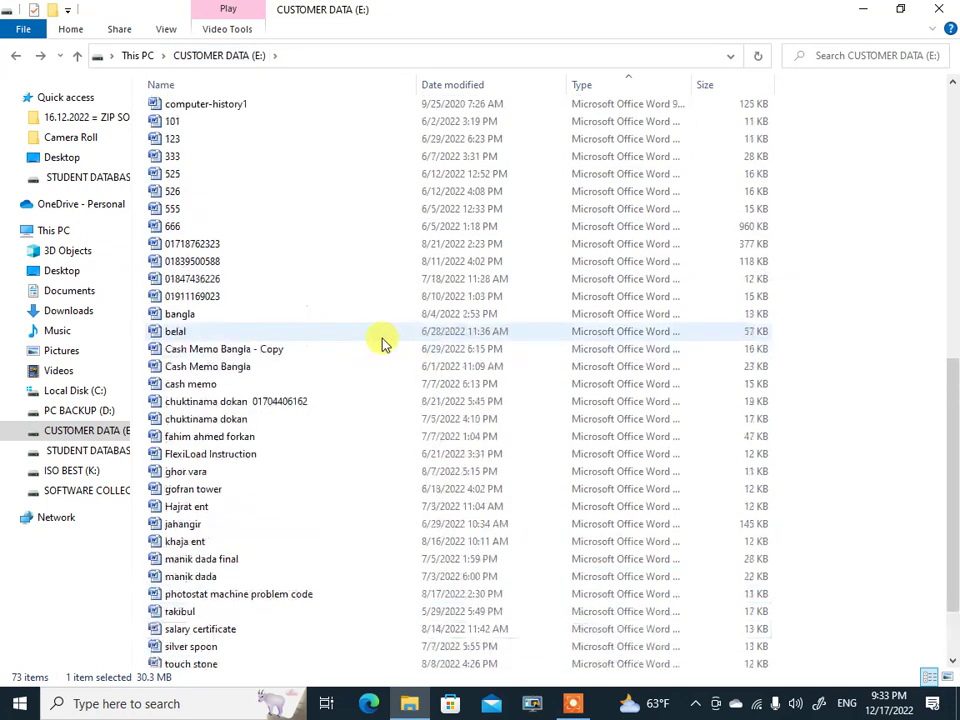
scroll(382, 343, "down", 4)
scroll(382, 343, "up", 10)
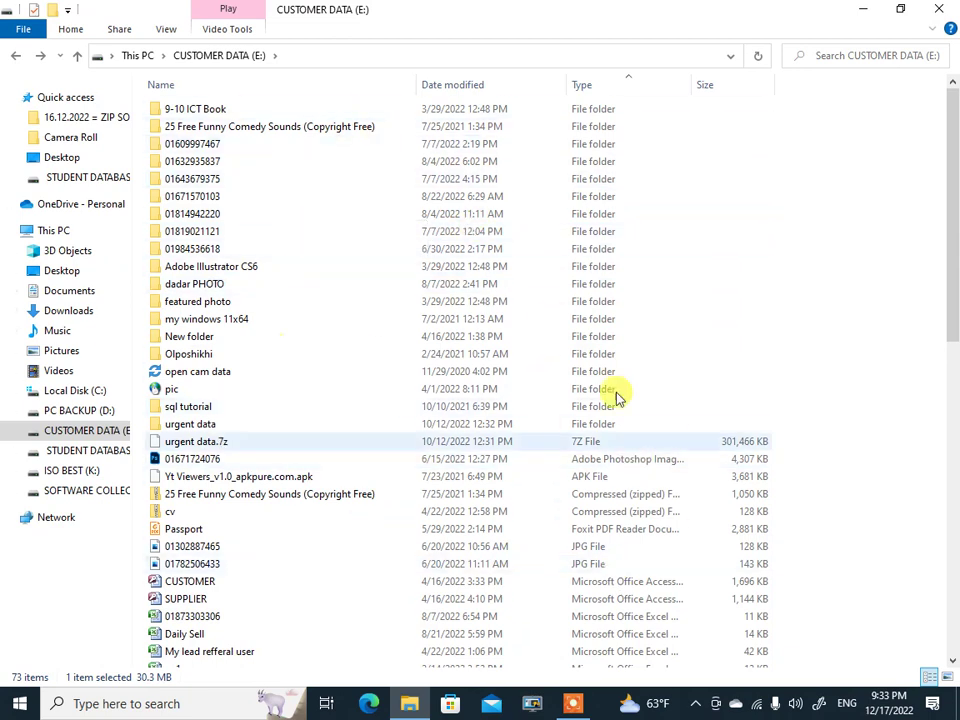
left_click(166, 29)
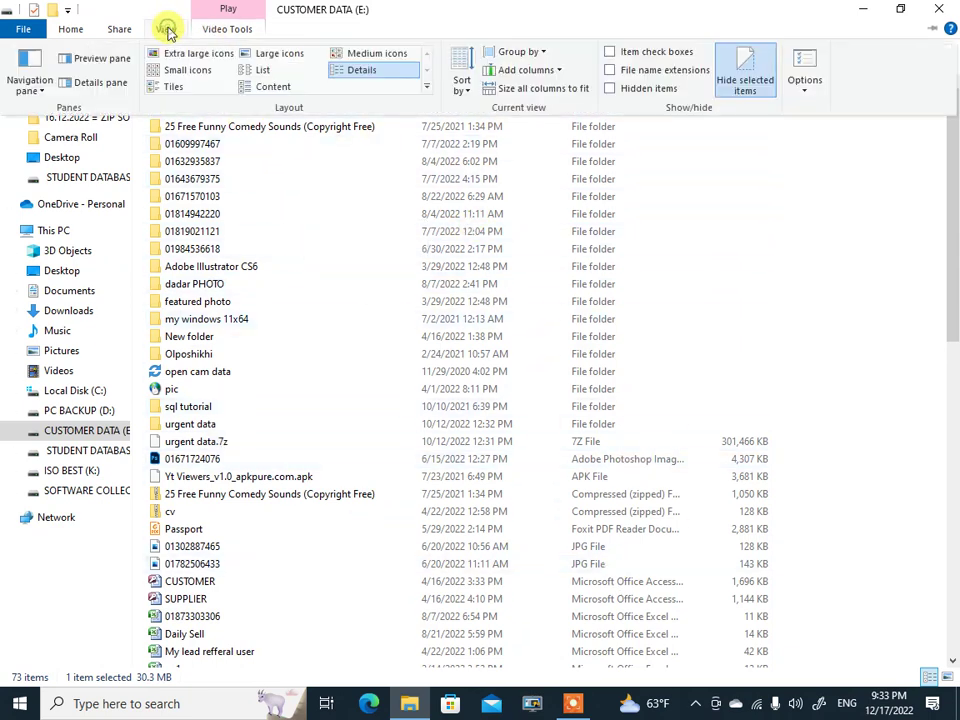
left_click(610, 92)
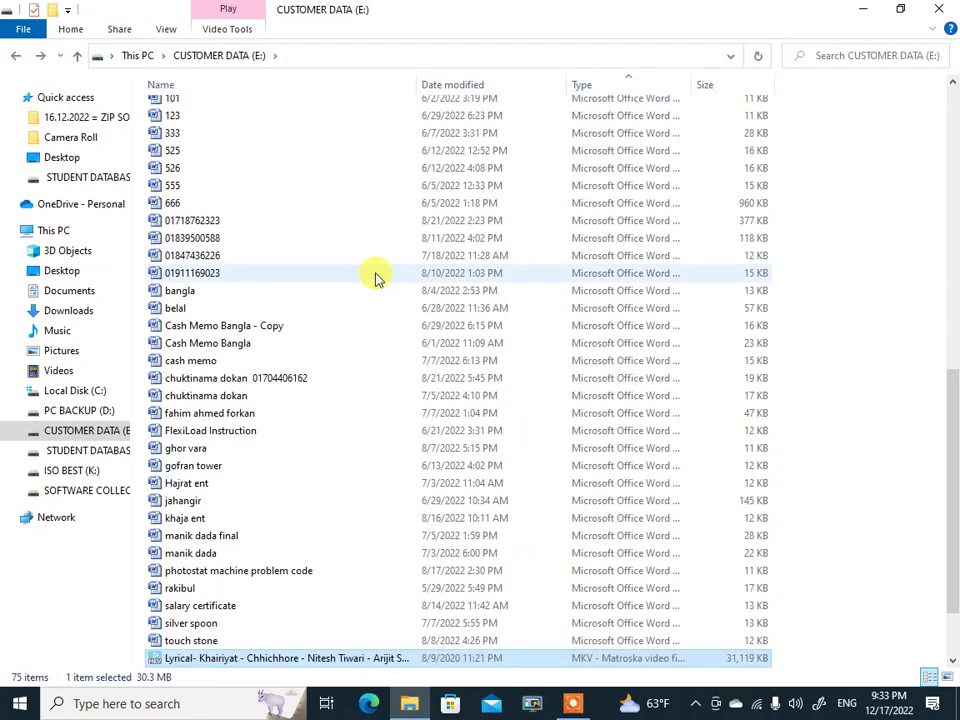
Step: Compare the icons of folder 1 and the "Lyrical- Khairiyat" video with those of neighbouring items that are not hidden
scroll(375, 275, "up", 10)
scroll(375, 278, "up", 2)
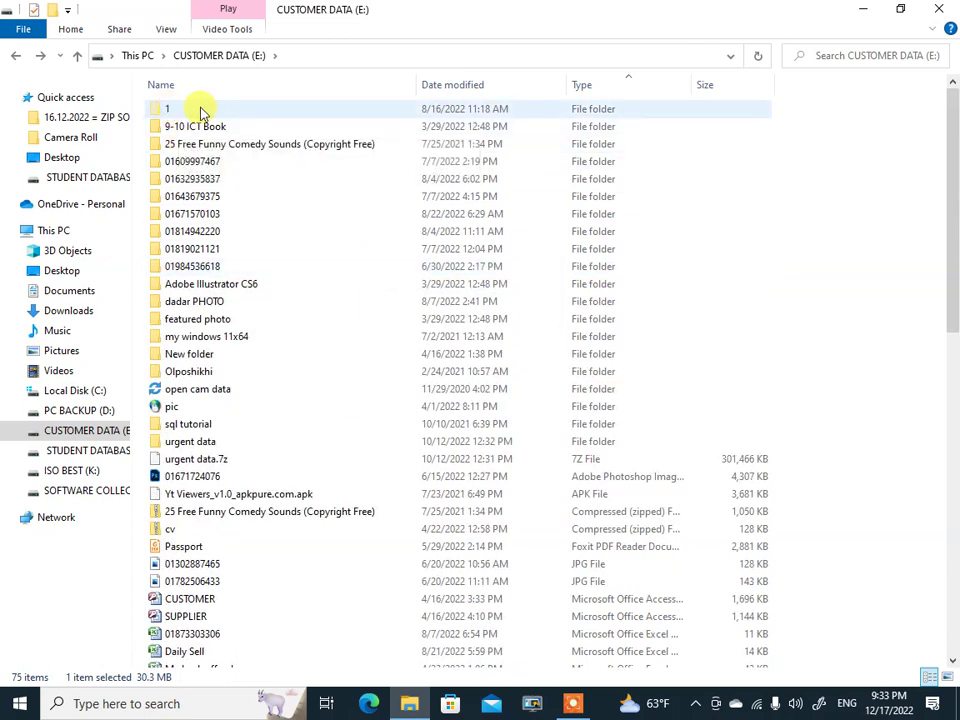
scroll(328, 439, "down", 14)
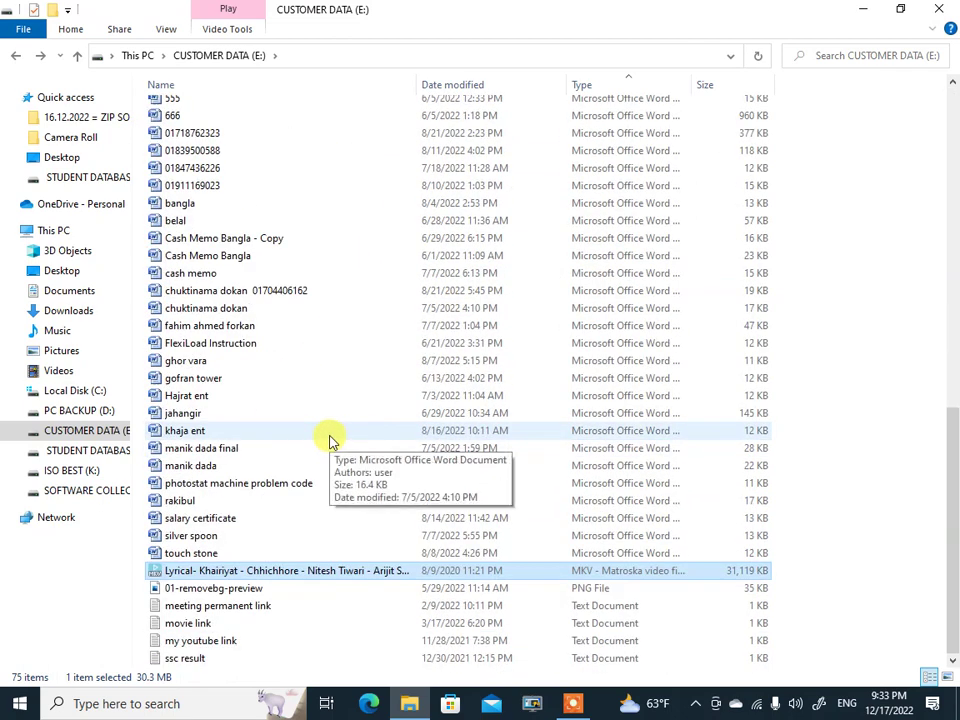
left_click(214, 611)
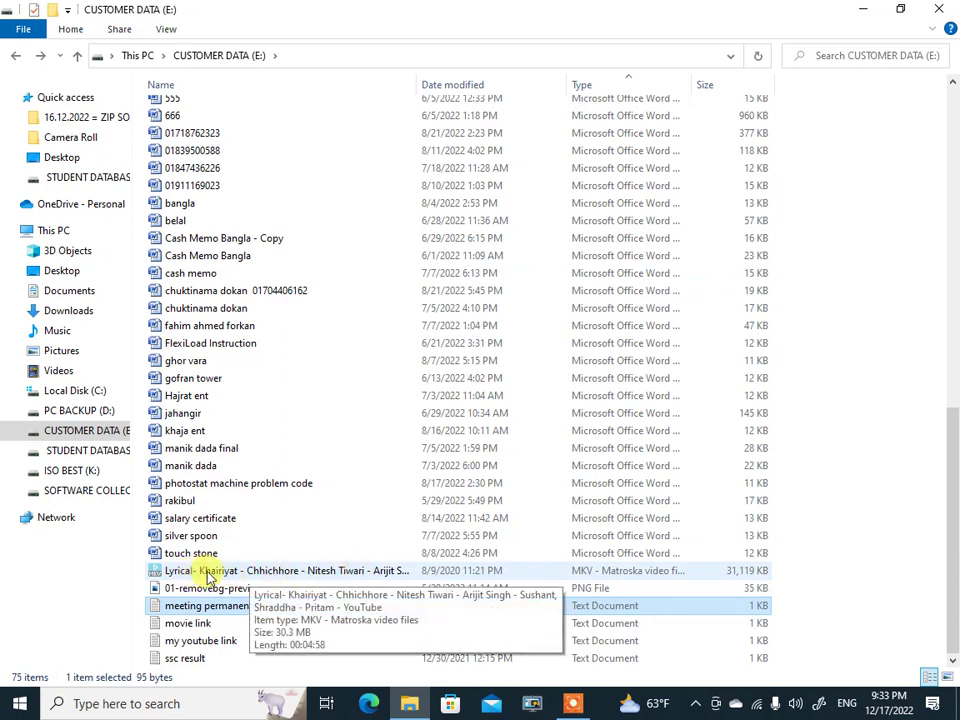
left_click(251, 521)
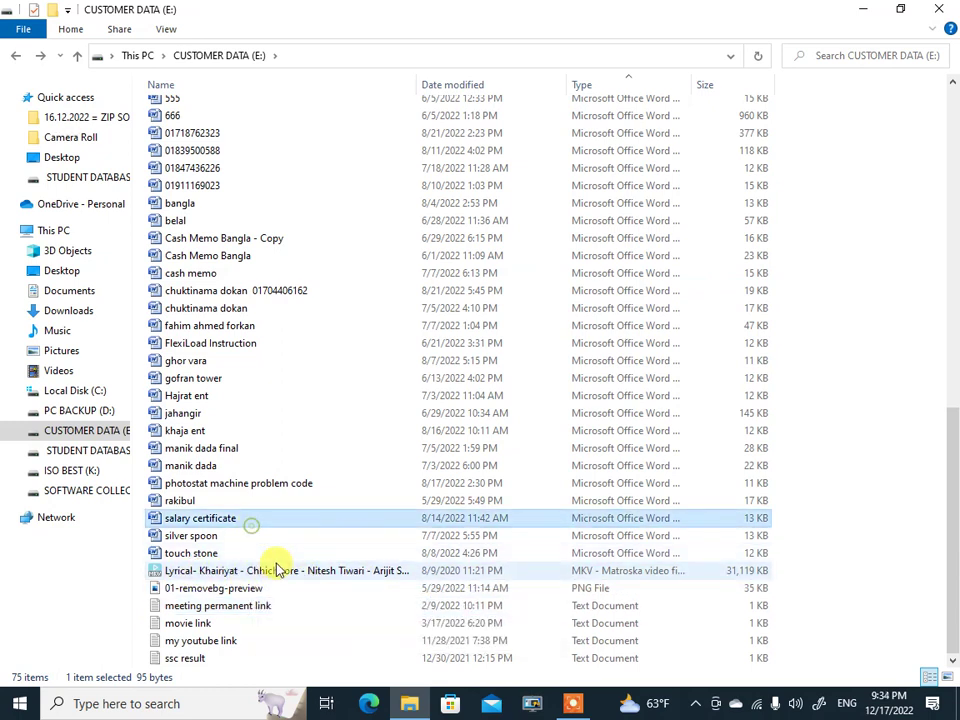
left_click(278, 569)
left_click(186, 592)
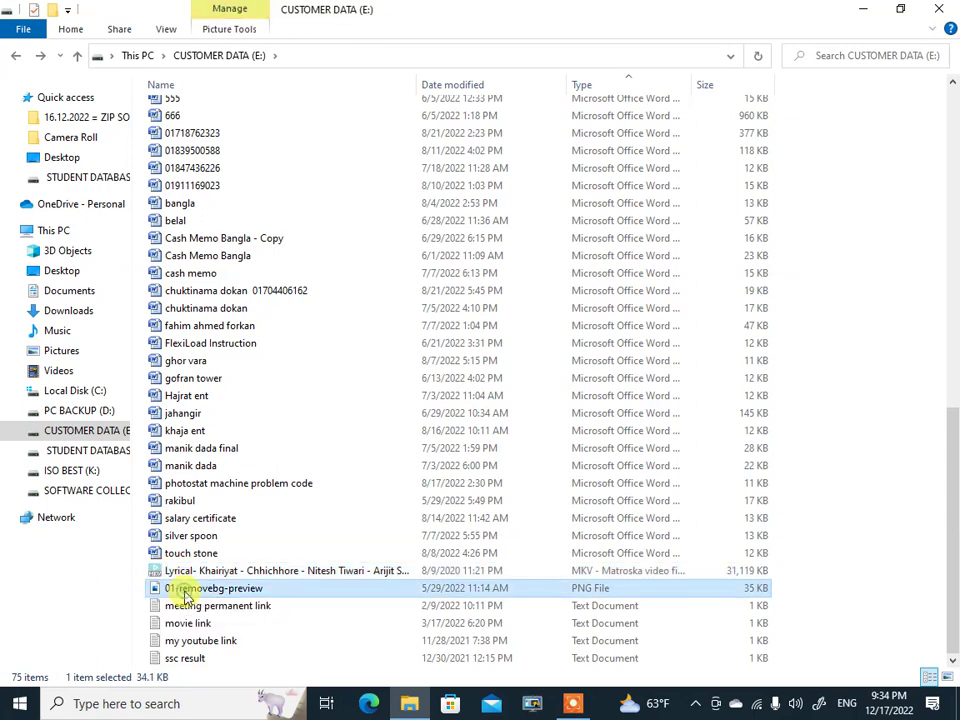
mouse_move(185, 578)
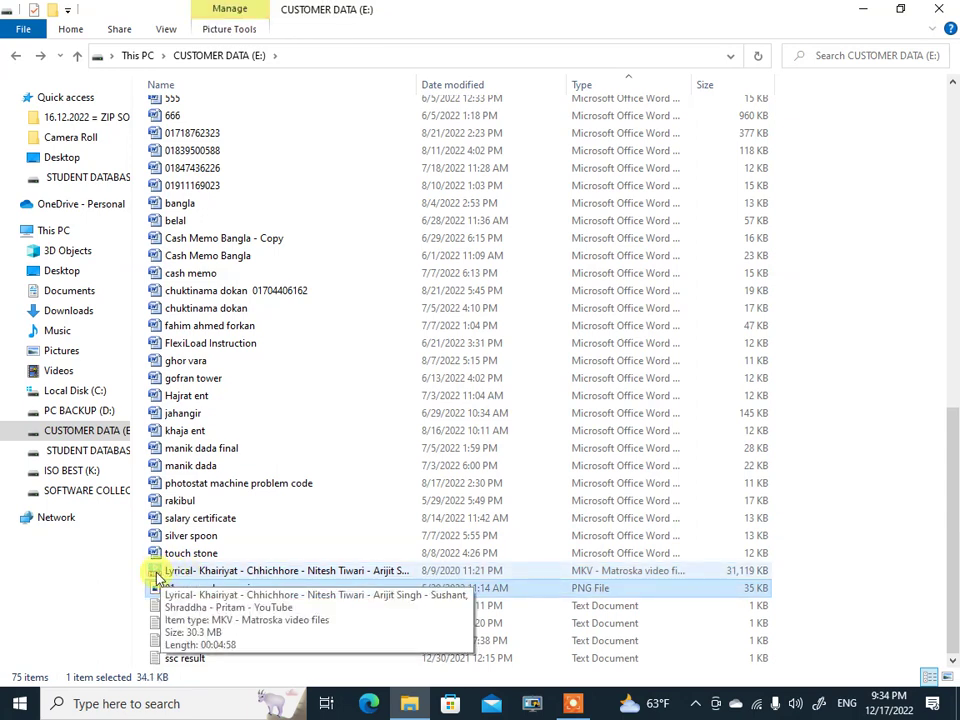
Step: Unhide folder 1 by clearing Hidden in its properties, applying the change to the folder, its subfolders and files
scroll(300, 514, "up", 14)
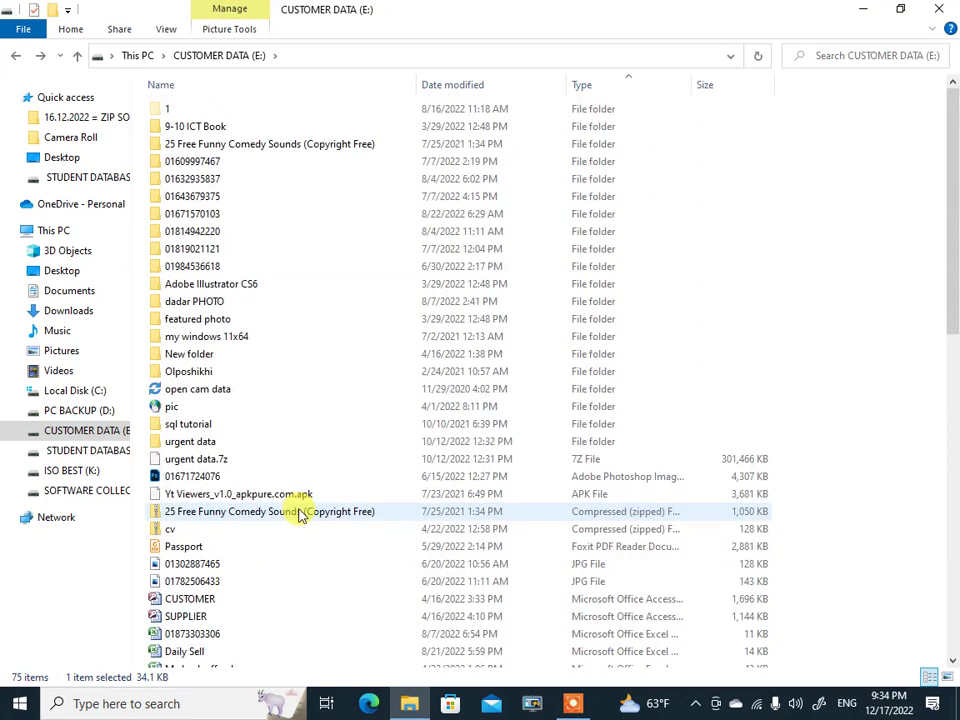
left_click(212, 161)
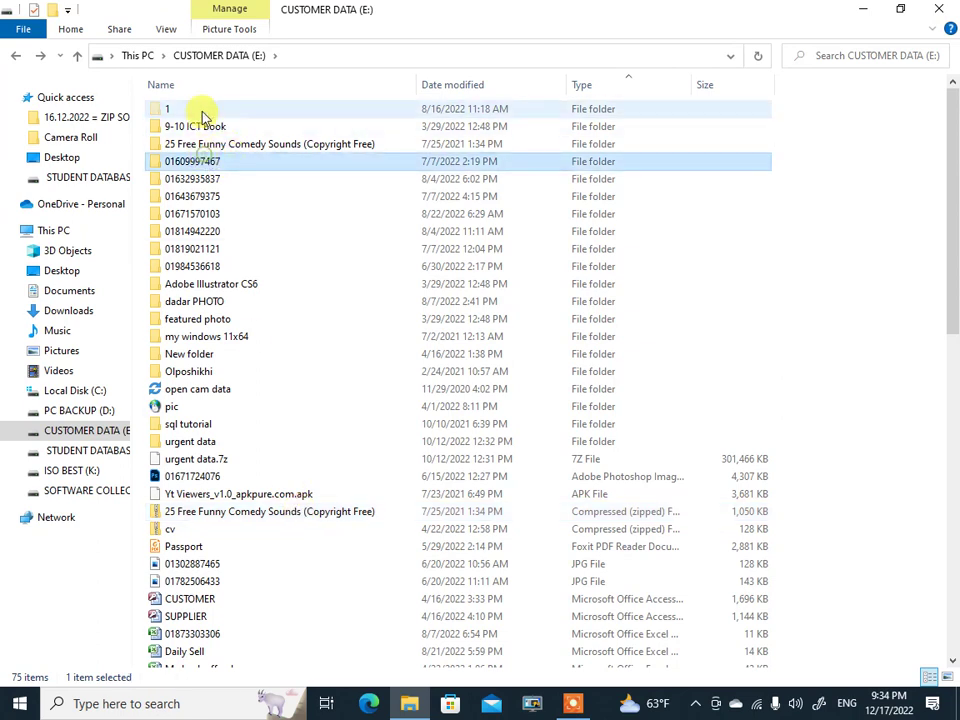
left_click(203, 113)
right_click(203, 110)
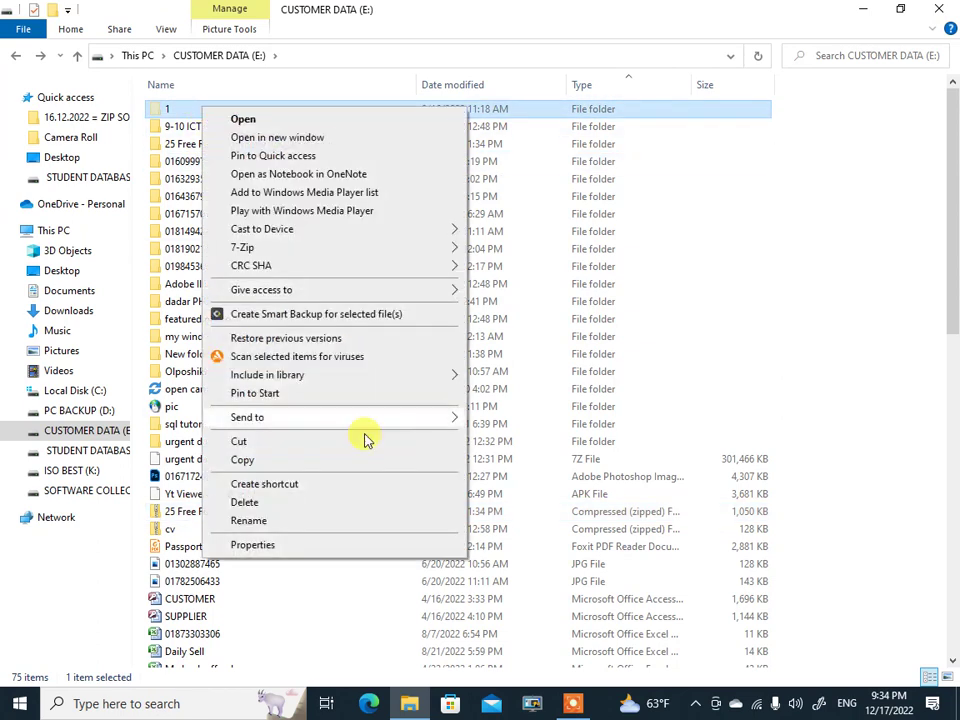
left_click(272, 548)
left_click(291, 388)
left_click(472, 491)
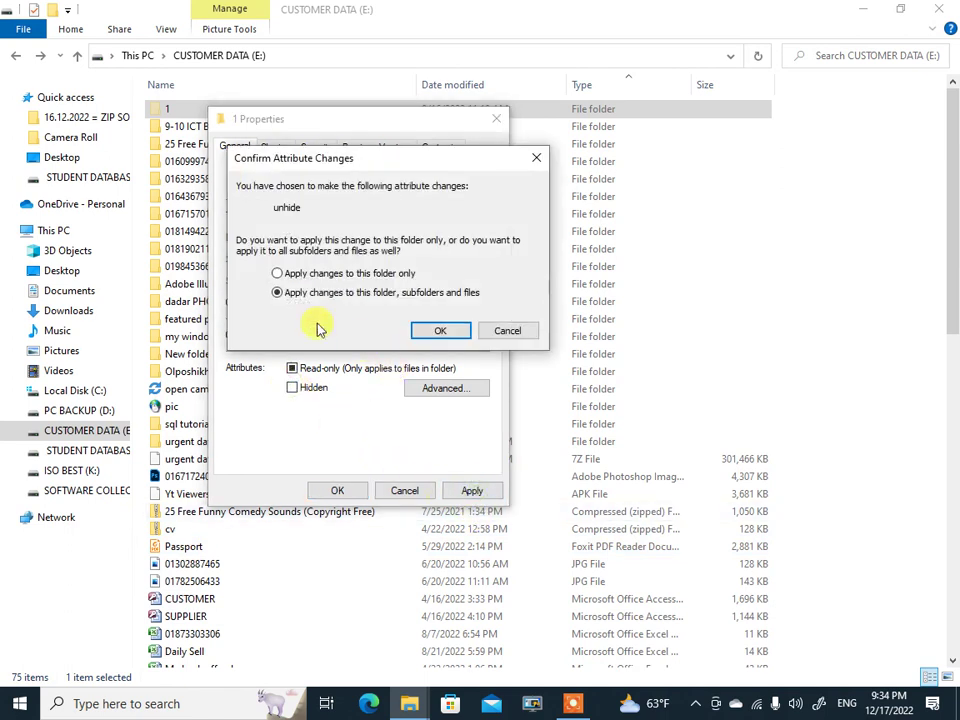
left_click(438, 331)
left_click(337, 491)
Step: Unhide the "Lyrical- Khairiyat" MKV video by clearing Hidden in its properties, and return to the start of the listing
scroll(354, 544, "down", 14)
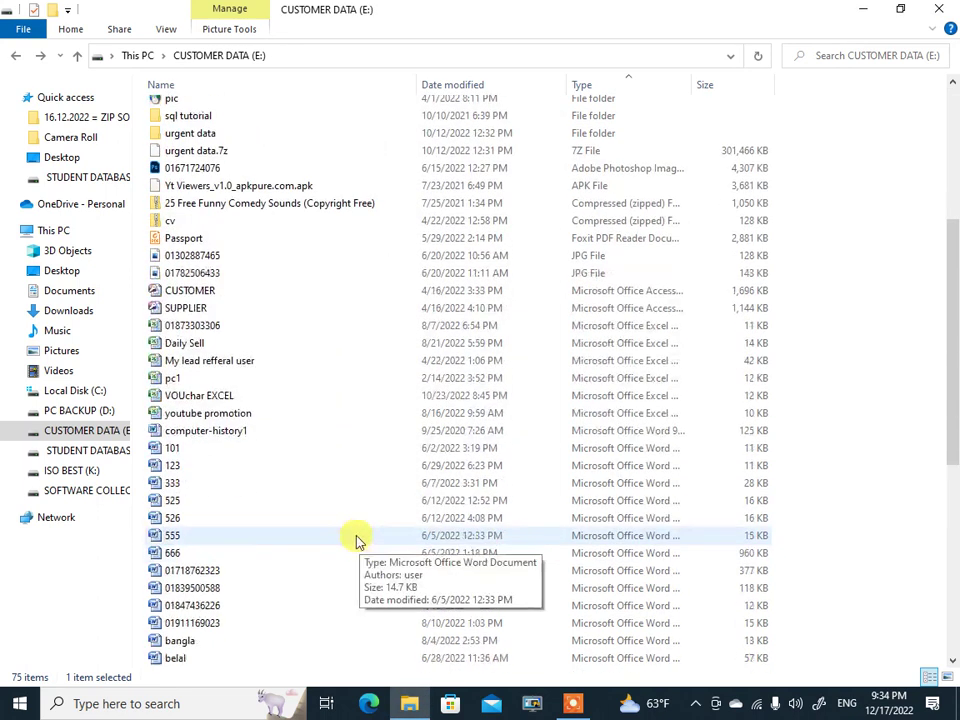
left_click(255, 570)
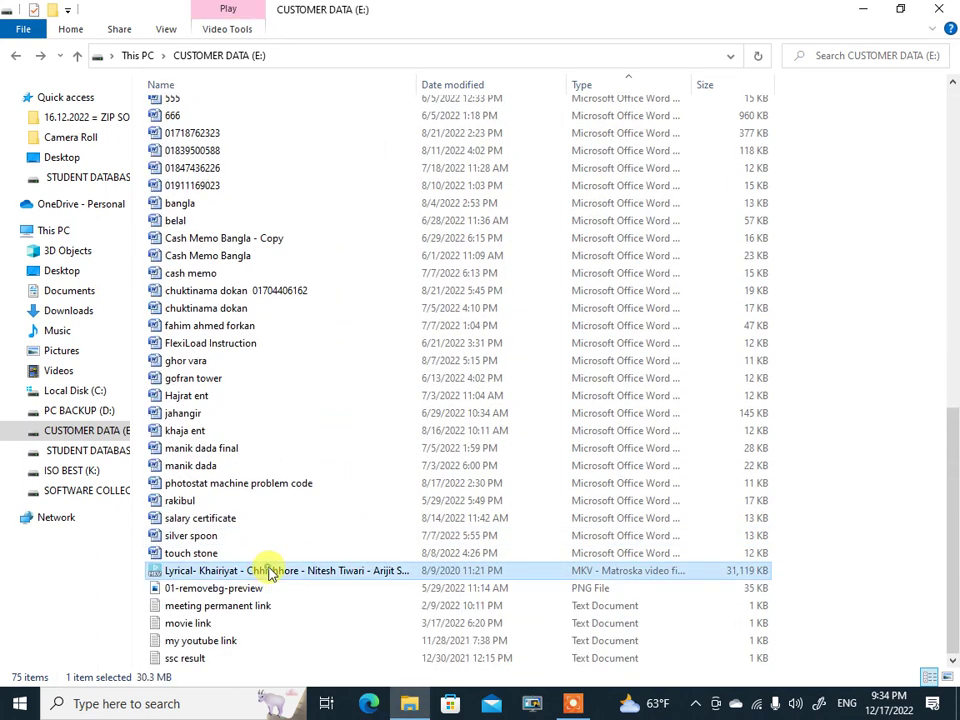
right_click(268, 569)
left_click(318, 555)
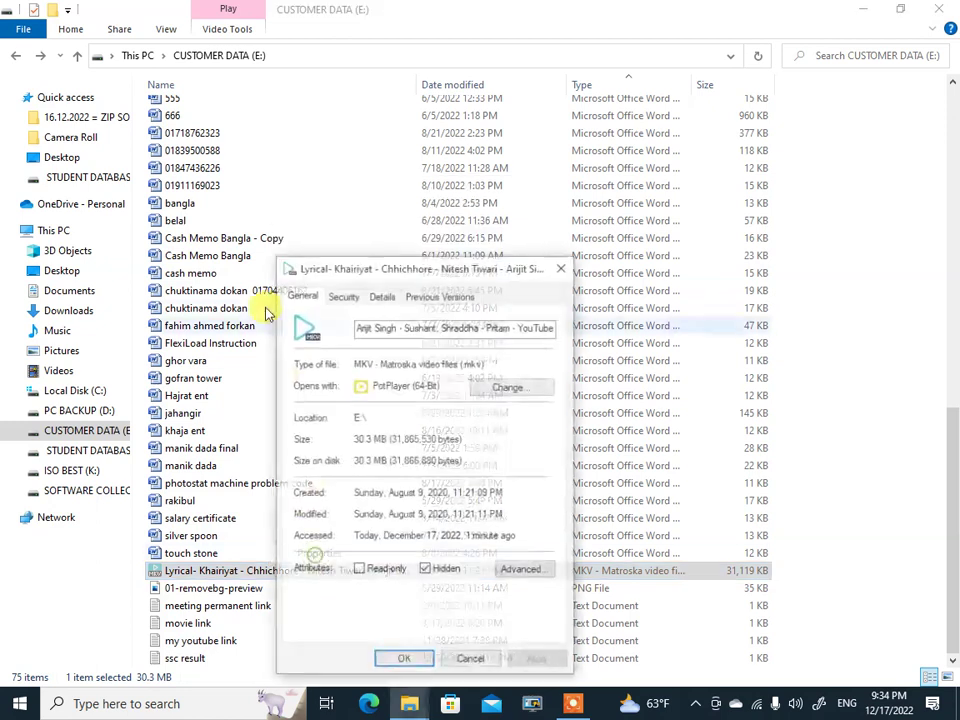
left_click(427, 570)
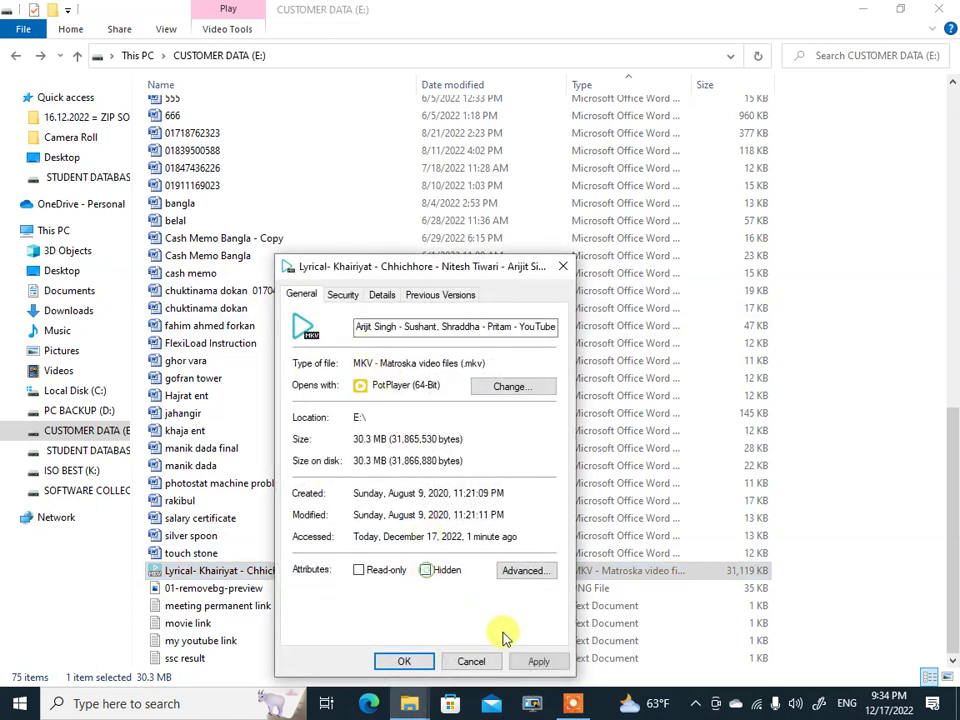
left_click(537, 661)
left_click(404, 661)
left_click(370, 360)
scroll(381, 385, "up", 15)
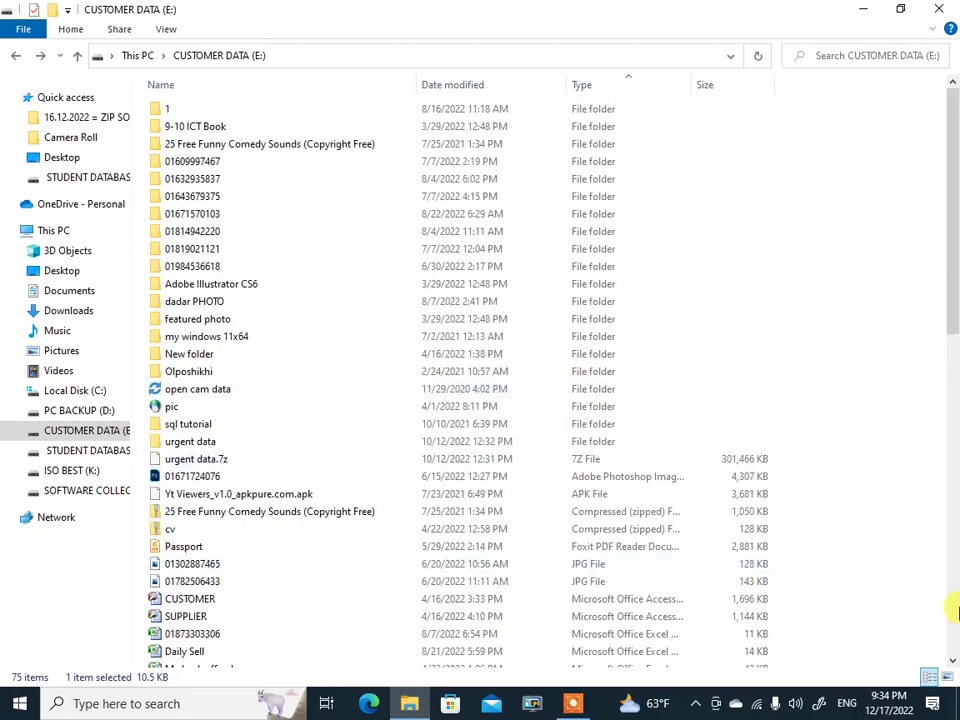